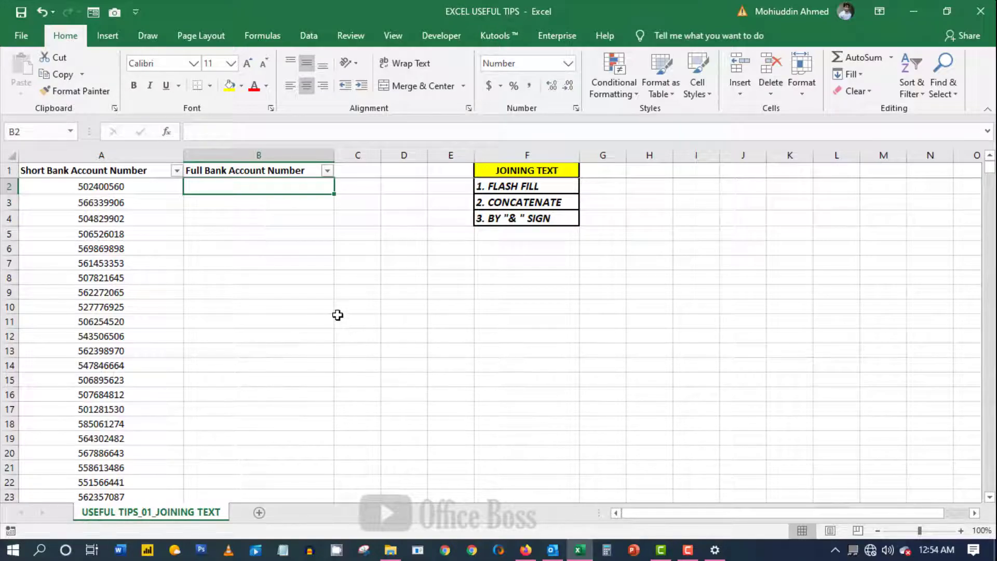
Examine the short bank account numbers listed in column A, starting from A2.
{"action": "left_click", "coordinate": [105, 186]}
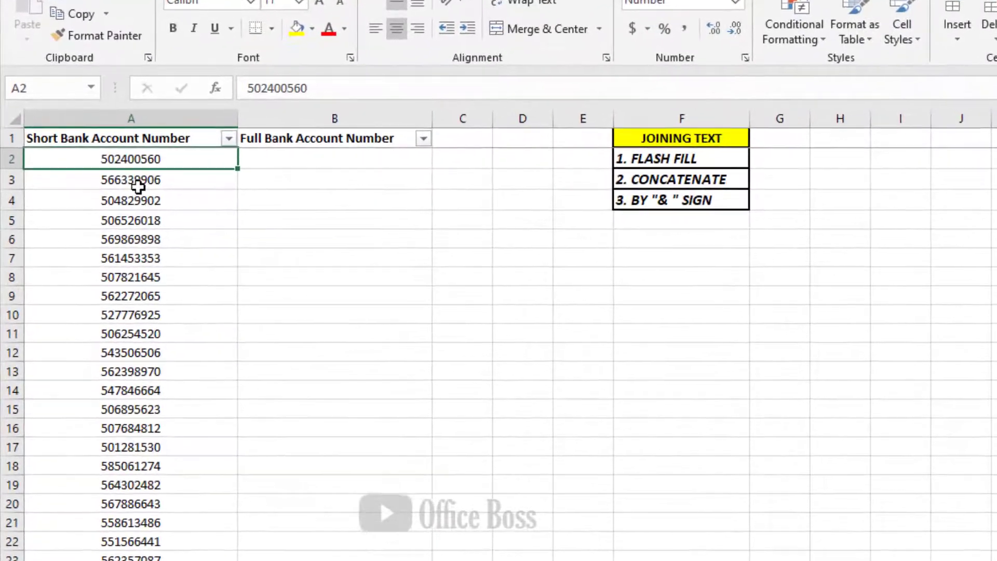
{"action": "left_click", "coordinate": [101, 191]}
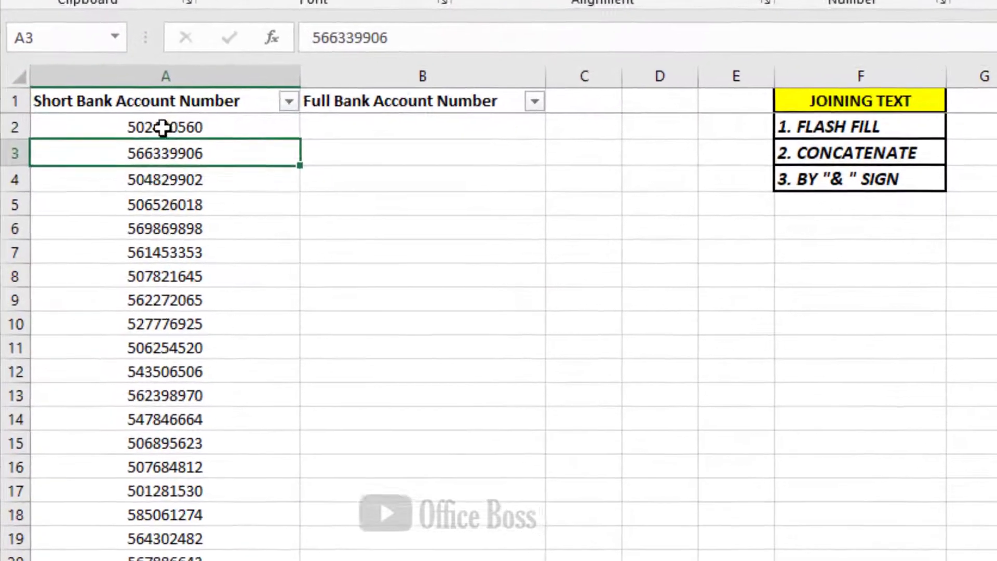
{"action": "left_click", "coordinate": [141, 151]}
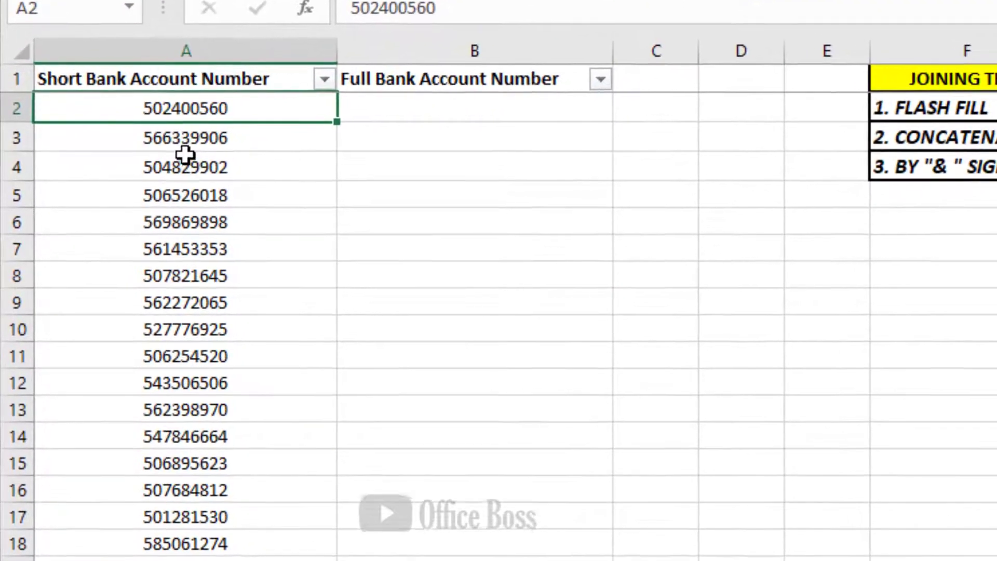
{"action": "left_click", "coordinate": [187, 165]}
{"action": "left_click", "coordinate": [226, 228]}
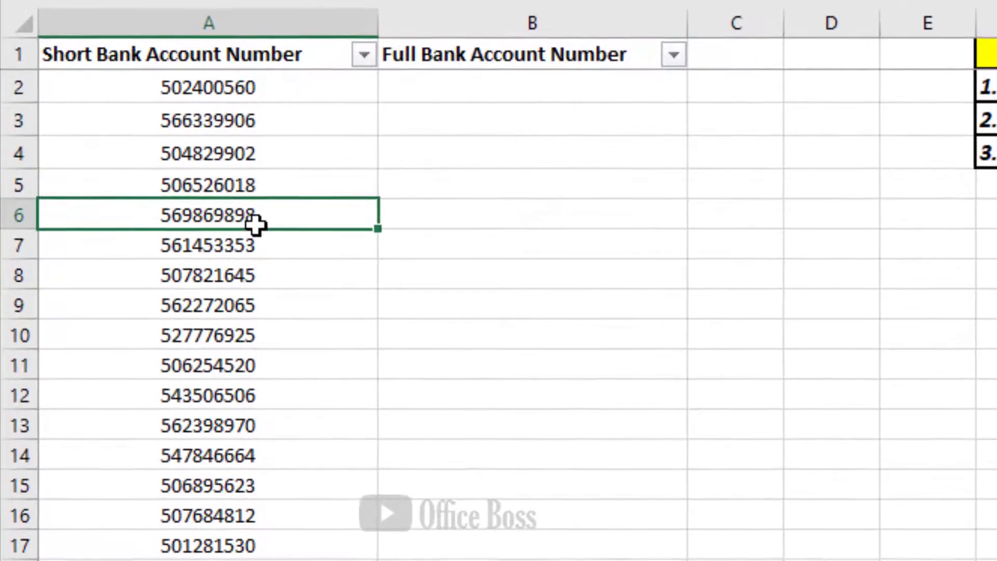
{"action": "scroll", "coordinate": [234, 166], "scroll_direction": "down", "scroll_amount": 1}
{"action": "left_click", "coordinate": [195, 85]}
{"action": "scroll", "coordinate": [208, 145], "scroll_direction": "up", "scroll_amount": 1}
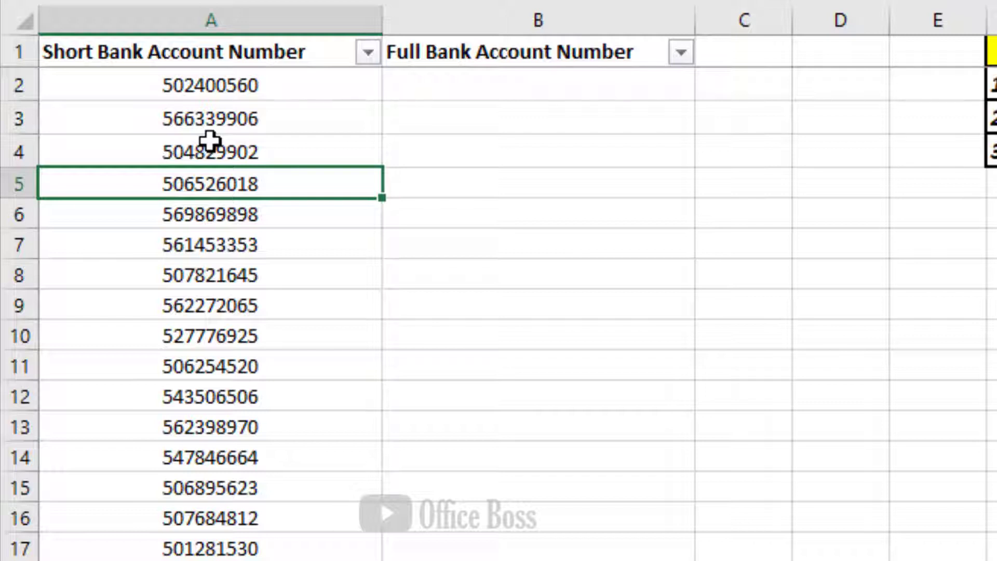
{"action": "left_click", "coordinate": [205, 92]}
{"action": "left_click", "coordinate": [209, 140]}
{"action": "left_click", "coordinate": [215, 87]}
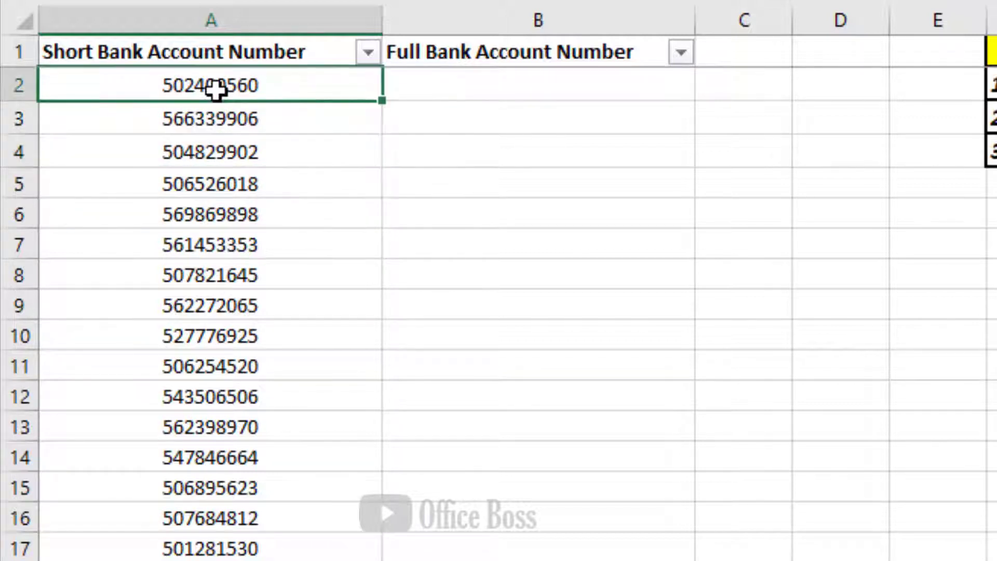
{"action": "left_click", "coordinate": [216, 127]}
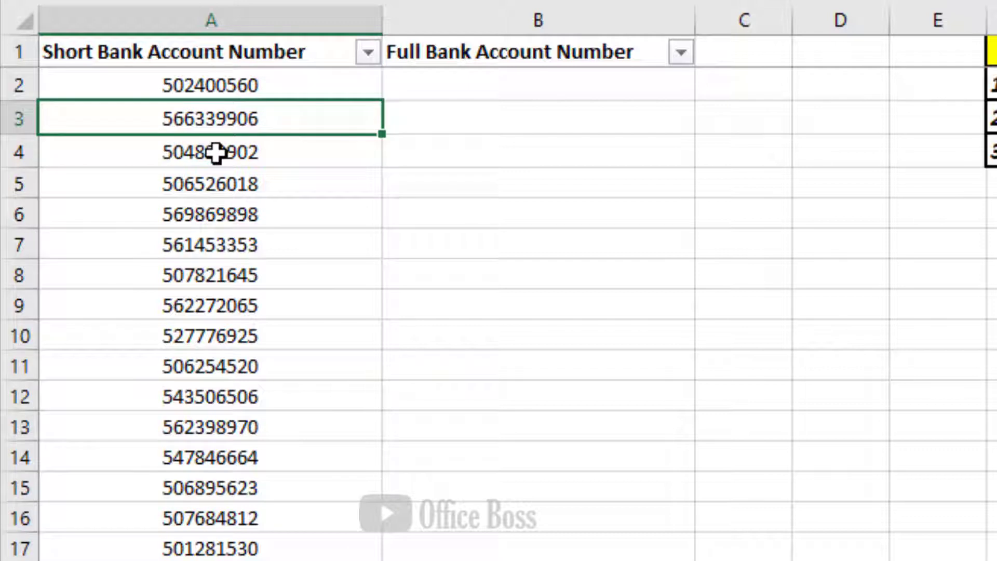
{"action": "left_click", "coordinate": [225, 83]}
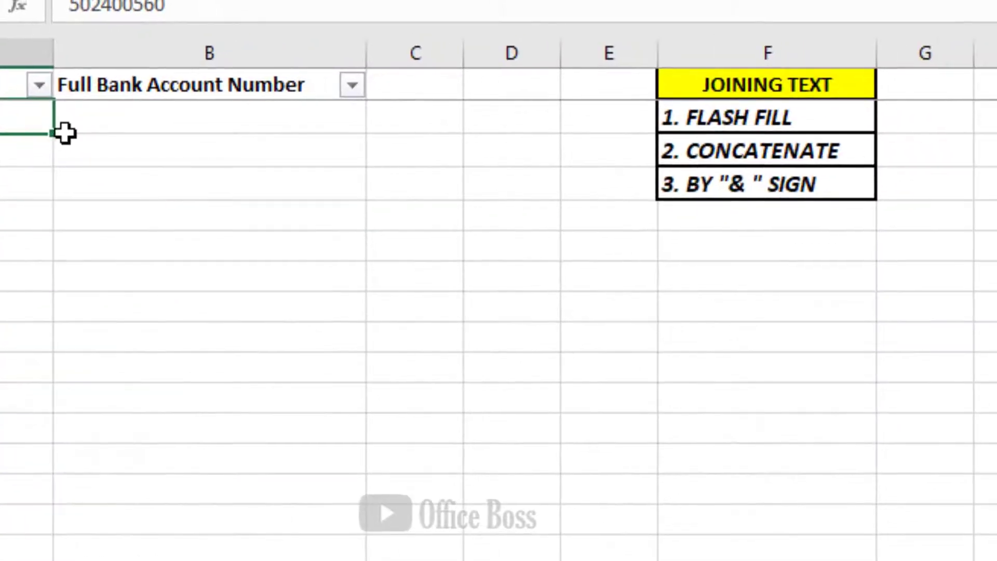
Review the three text-joining methods listed under JOINING TEXT in F2:F4.
{"action": "left_click_drag", "start_coordinate": [719, 116], "coordinate": [727, 179]}
{"action": "left_click", "coordinate": [699, 115]}
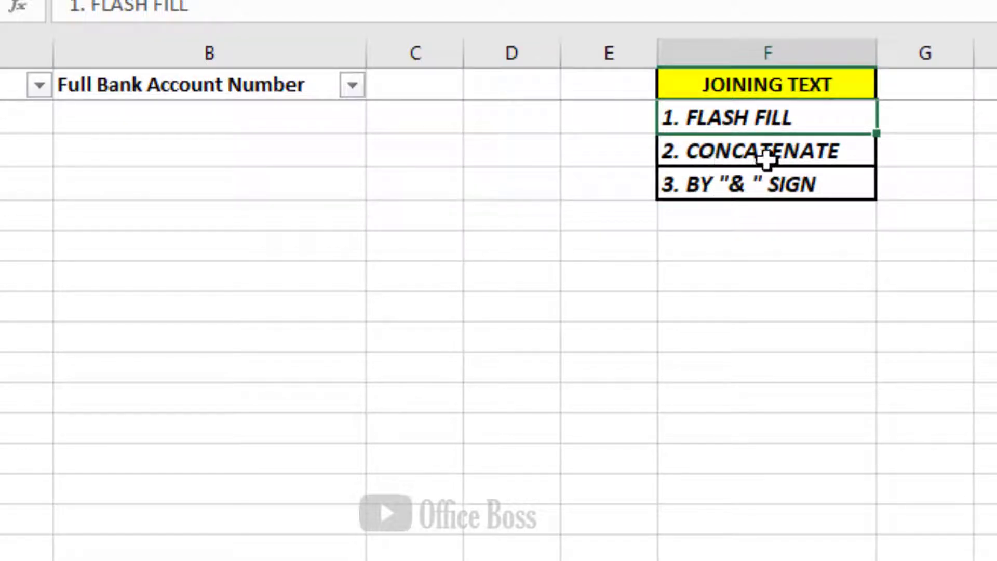
{"action": "left_click", "coordinate": [886, 158]}
{"action": "left_click", "coordinate": [741, 184]}
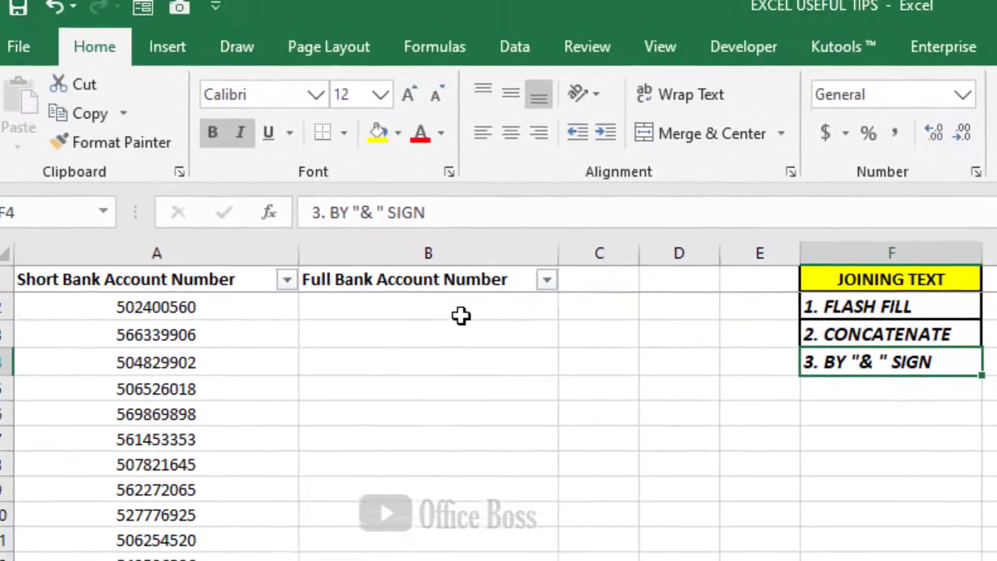
{"action": "left_click", "coordinate": [244, 117]}
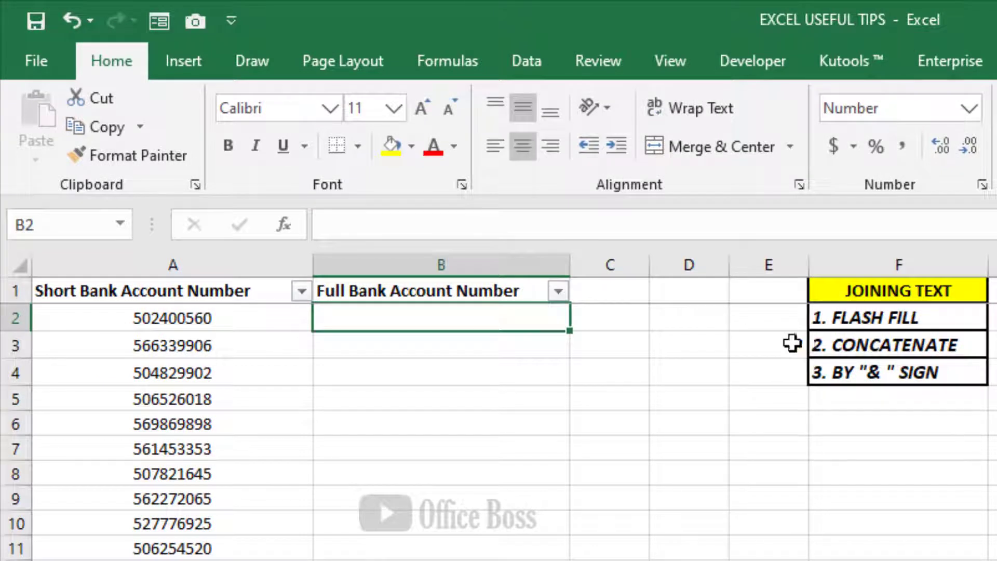
{"action": "left_click", "coordinate": [606, 331]}
{"action": "left_click", "coordinate": [478, 319]}
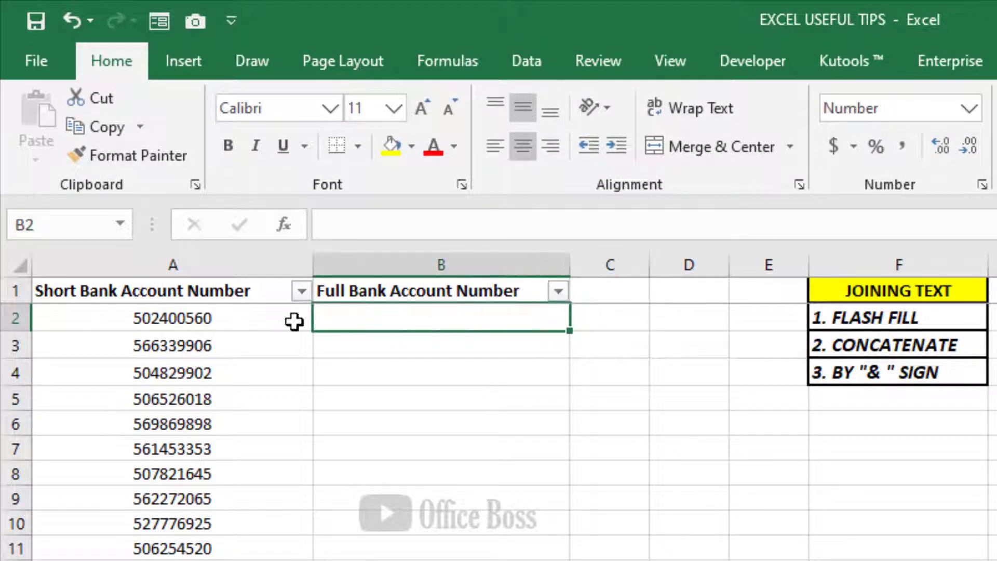
{"action": "left_click", "coordinate": [254, 317]}
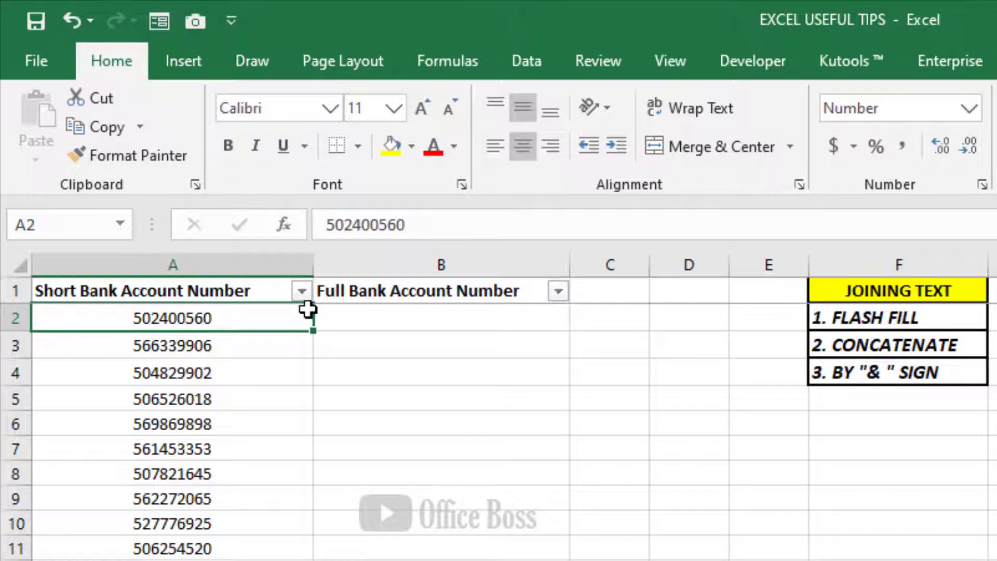
{"action": "left_click", "coordinate": [384, 326]}
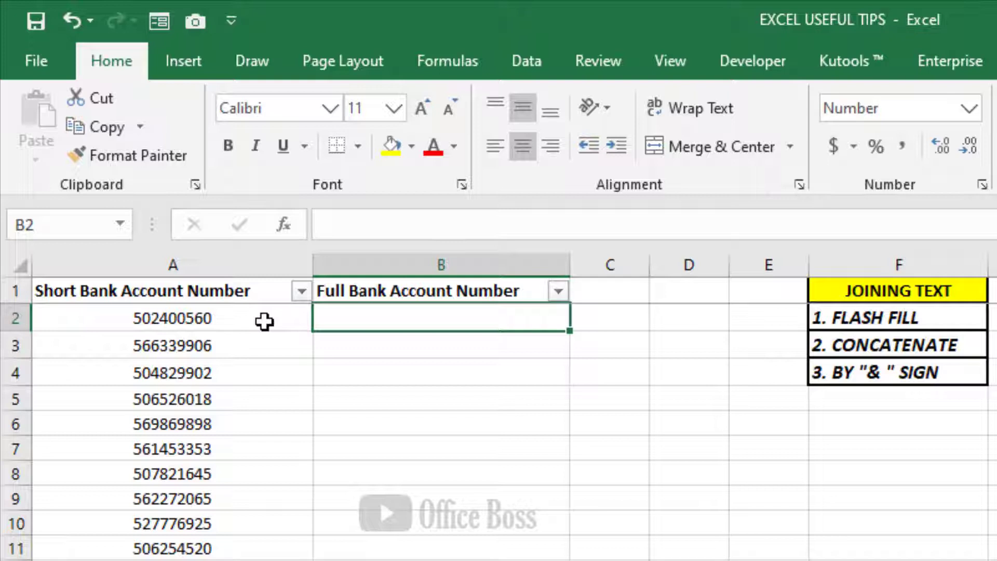
{"action": "left_click", "coordinate": [358, 341]}
{"action": "left_click", "coordinate": [191, 321]}
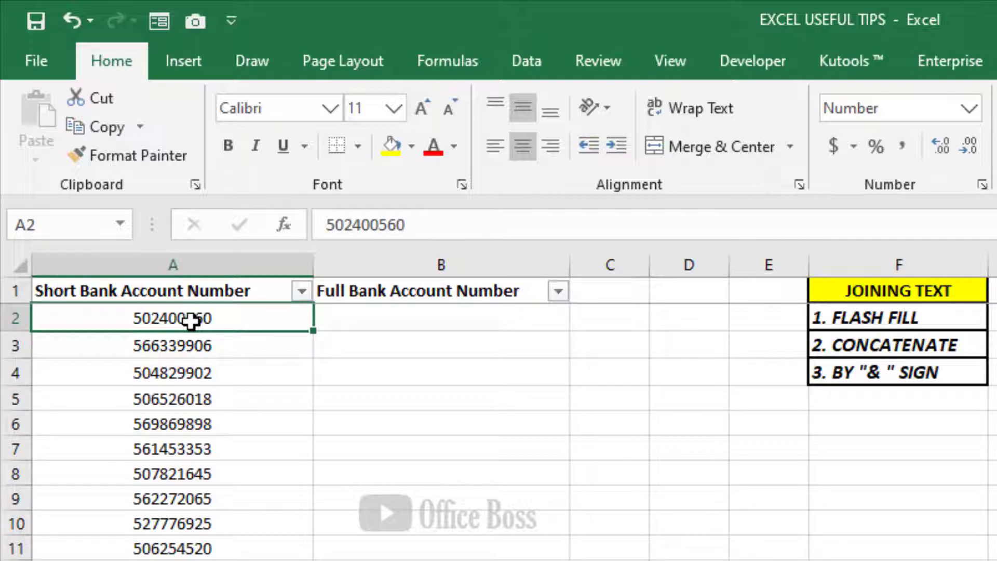
{"action": "left_click", "coordinate": [395, 322]}
{"action": "left_click", "coordinate": [193, 327]}
{"action": "left_click", "coordinate": [337, 320]}
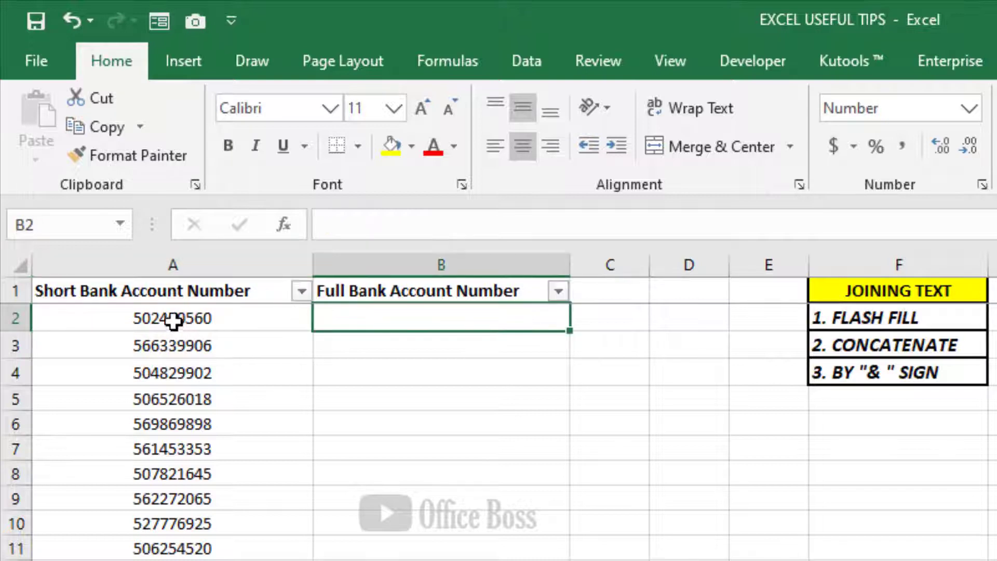
{"action": "left_click", "coordinate": [173, 321]}
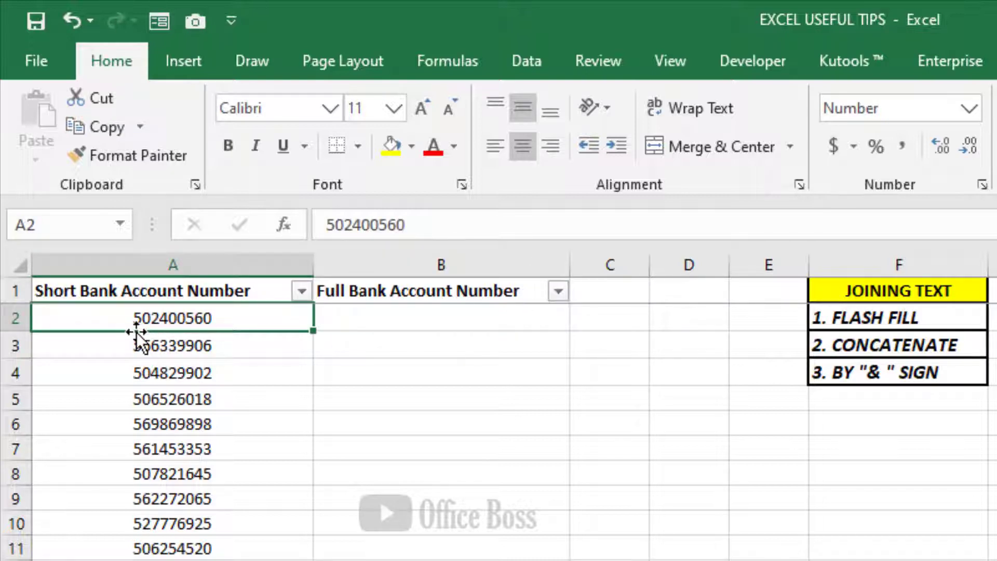
Enter the full bank account number in B2, made of the prefix 2009 followed by the short account number from A2.
{"action": "left_click", "coordinate": [364, 322]}
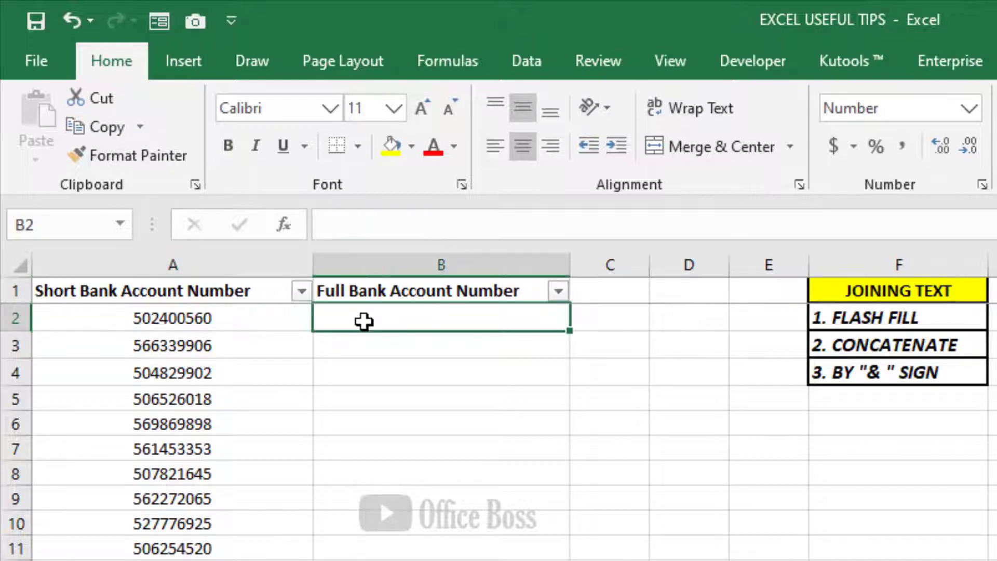
{"action": "type", "text": "2"}
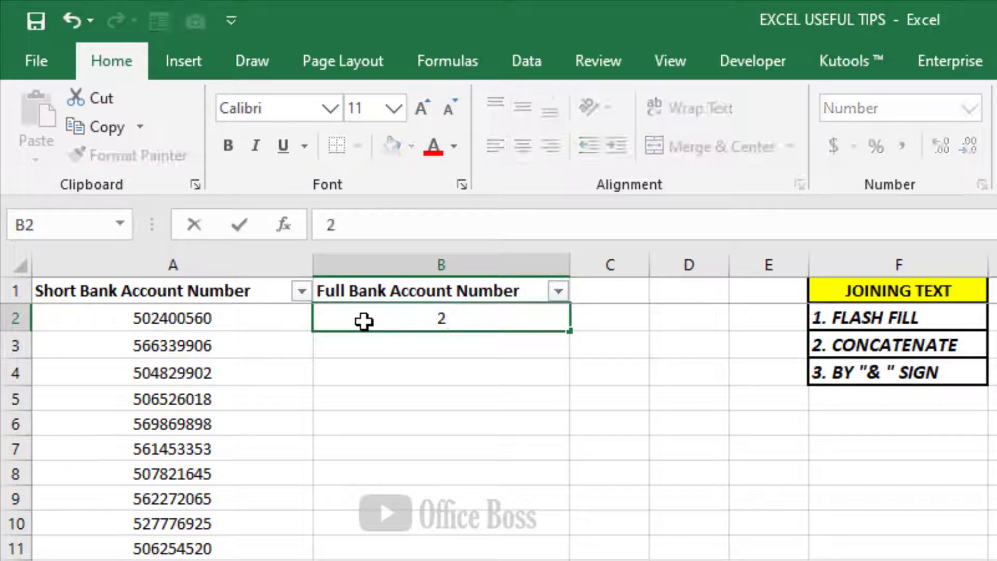
{"action": "type", "text": "009"}
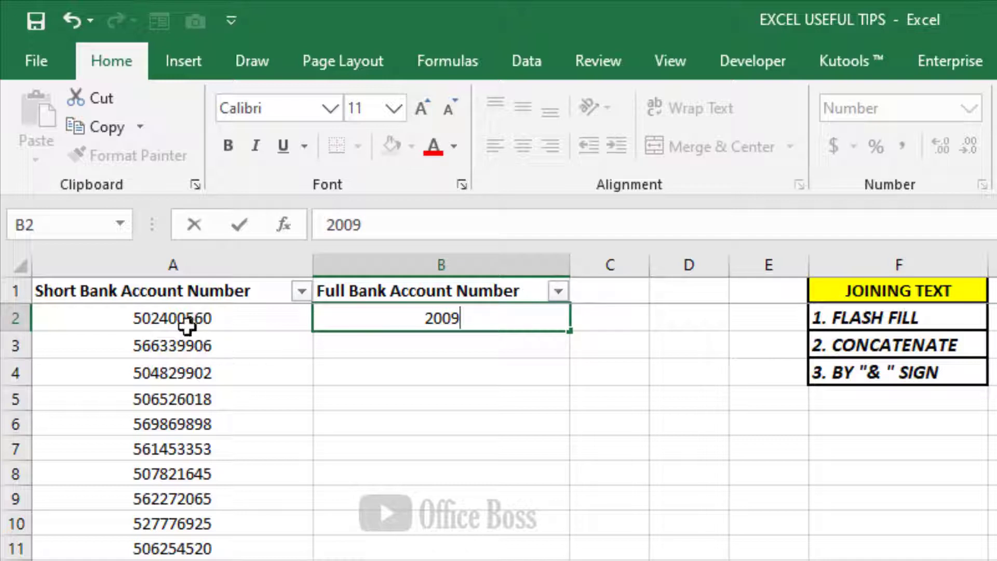
{"action": "type", "text": "50240"}
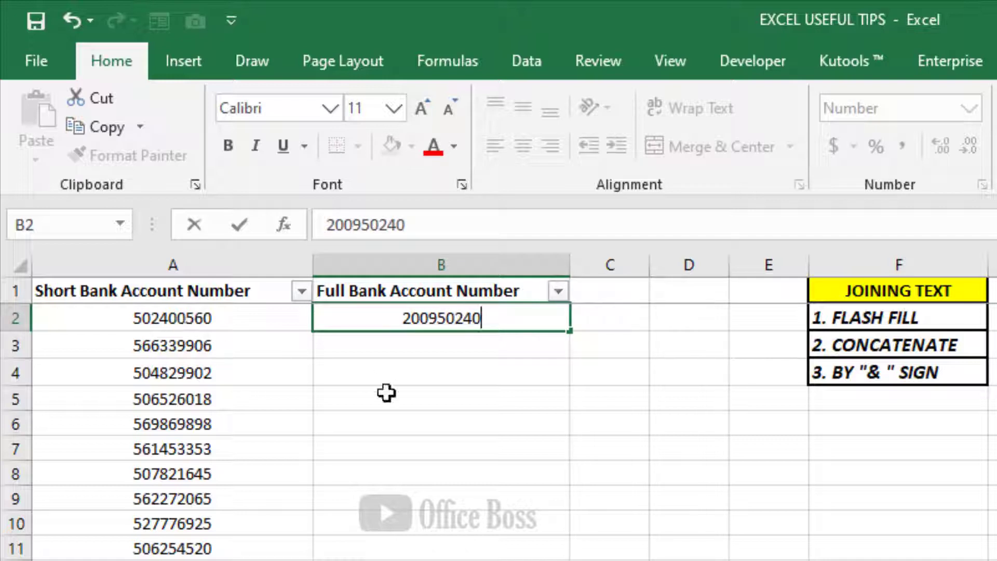
{"action": "type", "text": "0"}
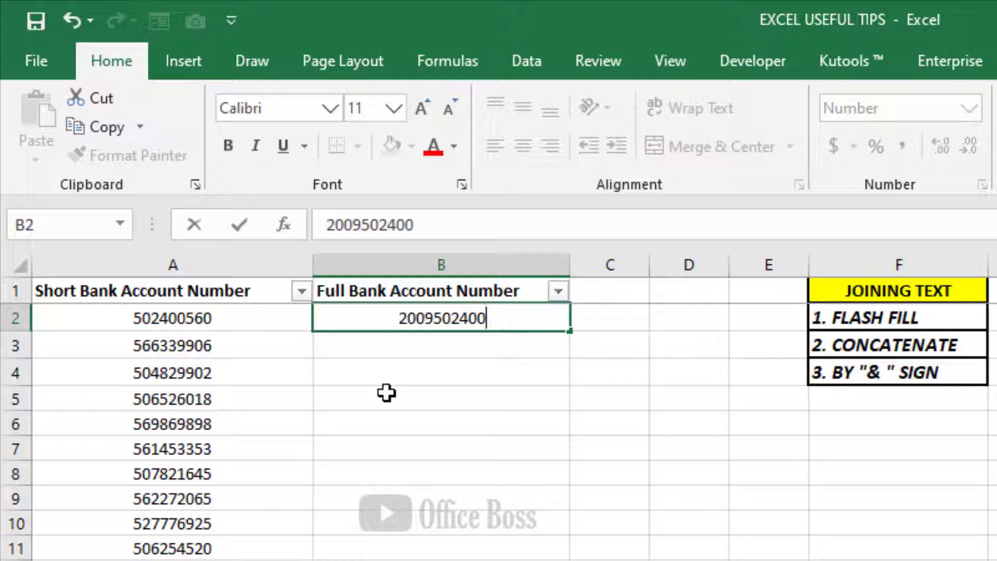
{"action": "type", "text": "560"}
{"action": "key", "text": "Return"}
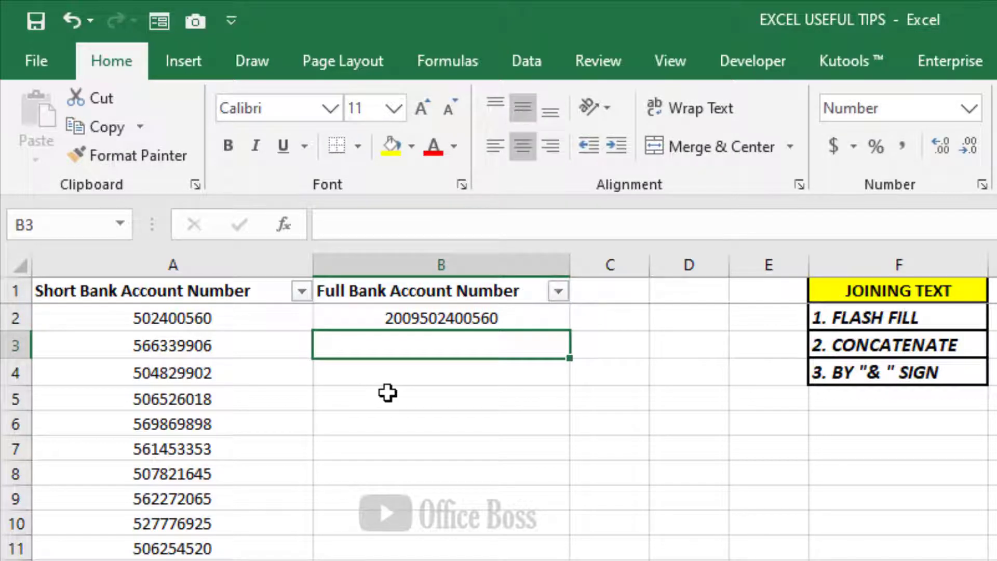
Compare the full account number in B2 with the short account numbers down column A.
{"action": "left_click", "coordinate": [428, 295]}
{"action": "left_click", "coordinate": [415, 323]}
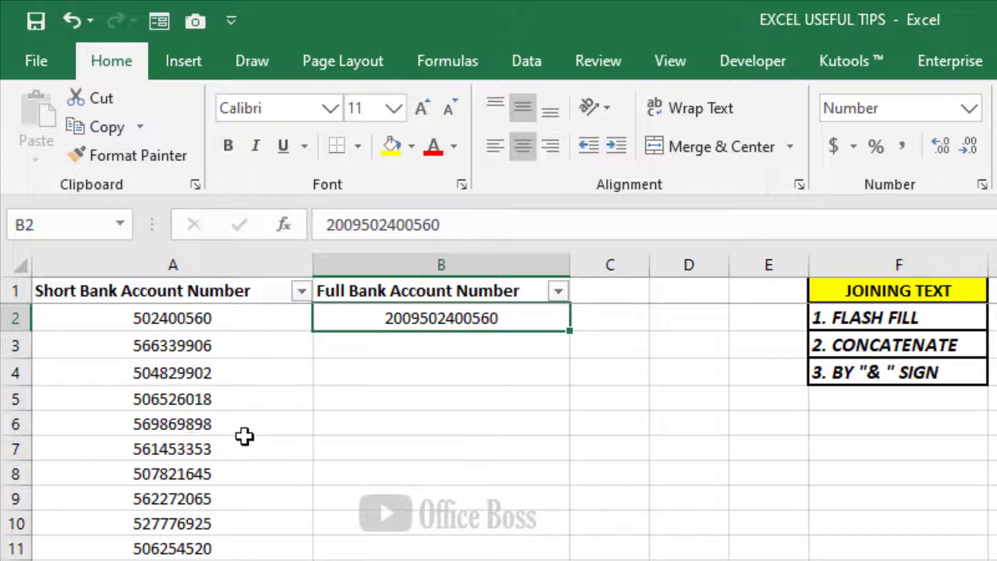
{"action": "left_click", "coordinate": [351, 362]}
{"action": "left_click", "coordinate": [380, 317]}
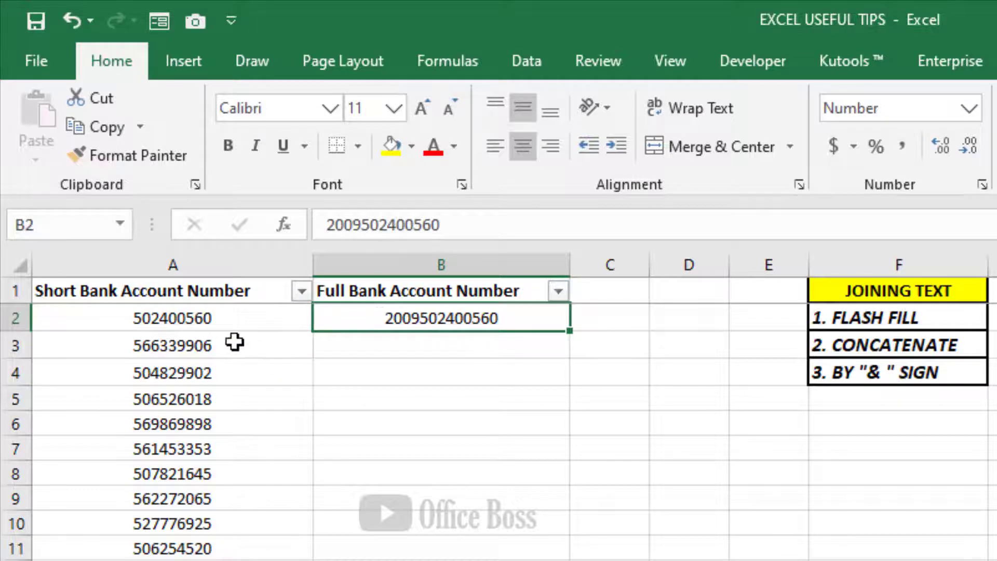
{"action": "left_click", "coordinate": [215, 325]}
{"action": "scroll", "coordinate": [203, 503], "scroll_direction": "down", "scroll_amount": 6}
{"action": "scroll", "coordinate": [202, 504], "scroll_direction": "up", "scroll_amount": 1}
{"action": "scroll", "coordinate": [203, 504], "scroll_direction": "up", "scroll_amount": 5}
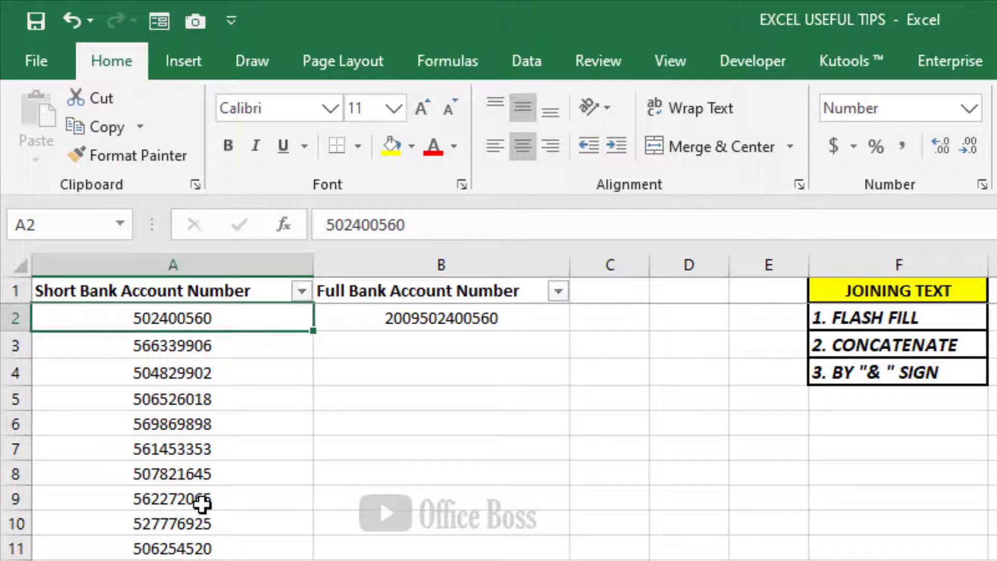
Flash Fill the rest of the Full Bank Account Number column using the entry in B2 as the pattern.
{"action": "left_click", "coordinate": [376, 323]}
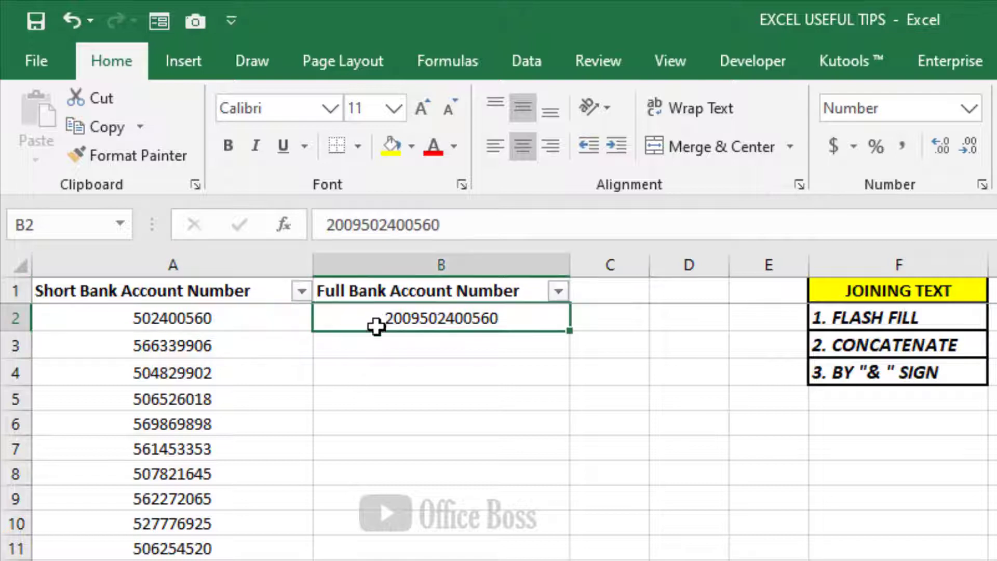
{"action": "left_click", "coordinate": [387, 340]}
{"action": "left_click", "coordinate": [387, 318]}
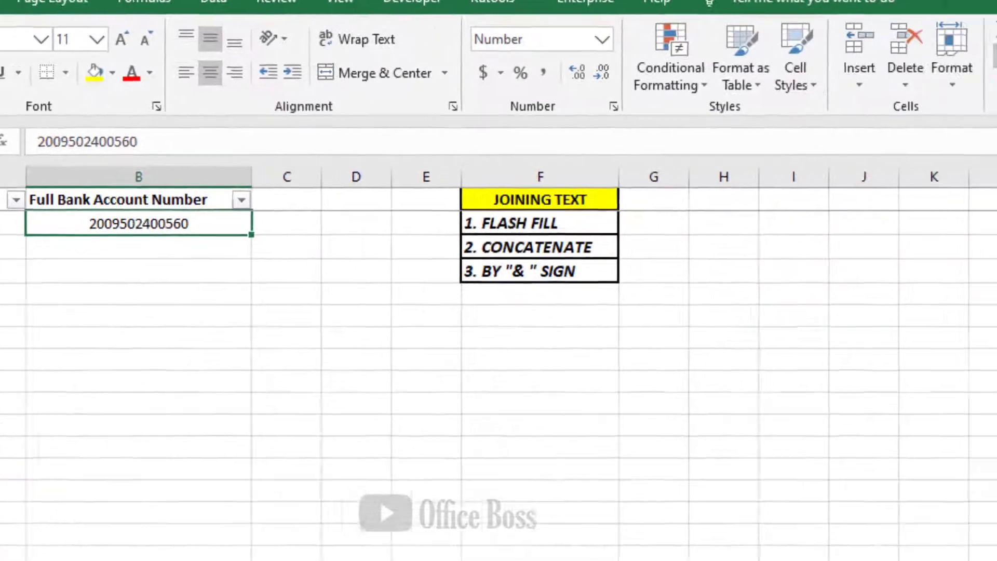
{"action": "left_click", "coordinate": [915, 31]}
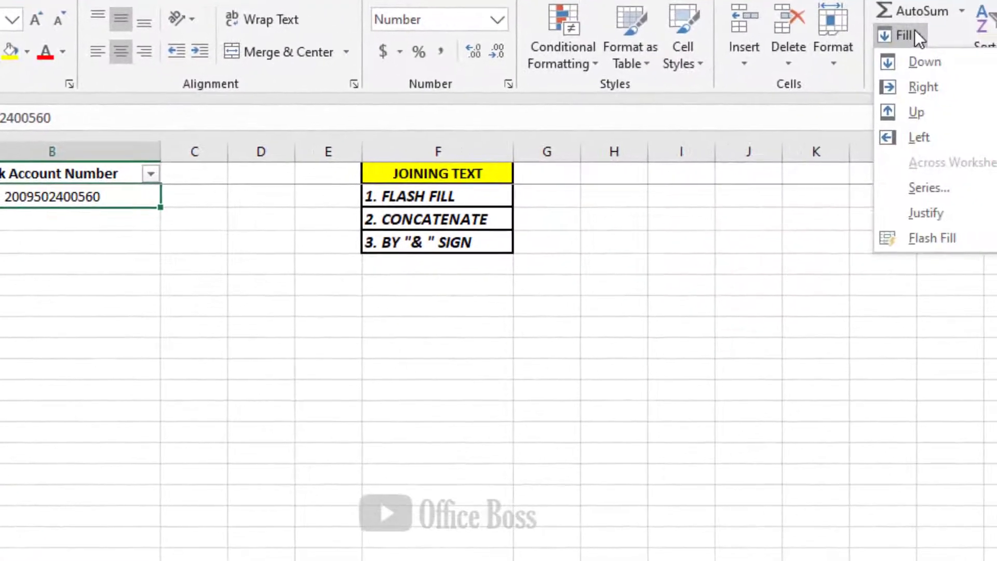
{"action": "left_click", "coordinate": [932, 239]}
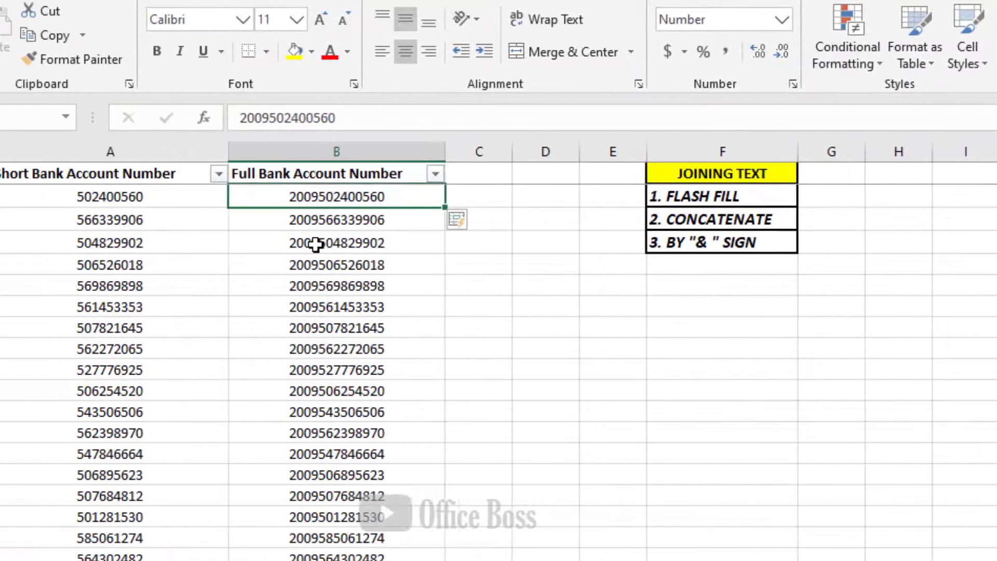
Check the filled full account numbers down column B against the short numbers in column A.
{"action": "left_click", "coordinate": [315, 244]}
{"action": "scroll", "coordinate": [371, 318], "scroll_direction": "down", "scroll_amount": 15}
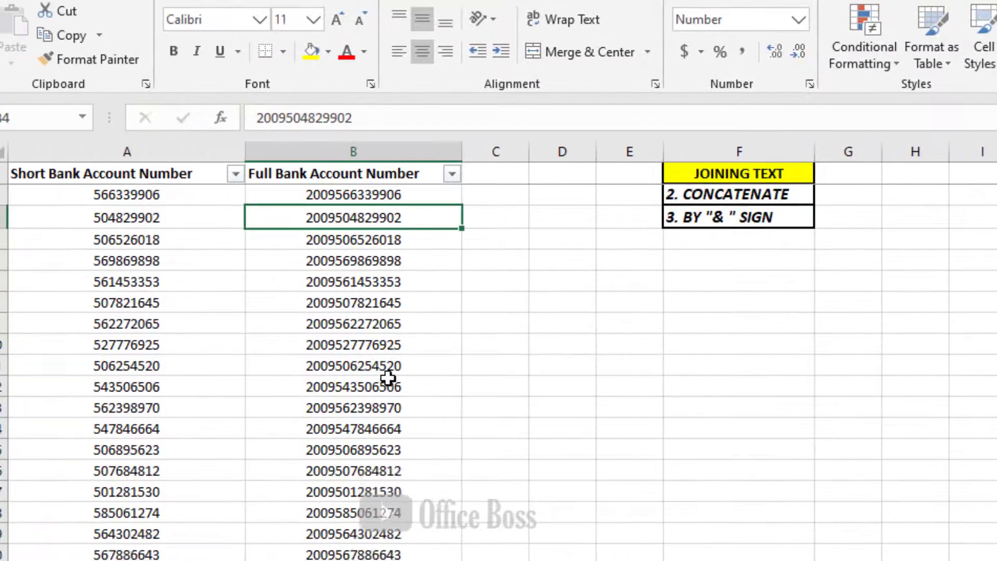
{"action": "scroll", "coordinate": [382, 412], "scroll_direction": "down", "scroll_amount": 15}
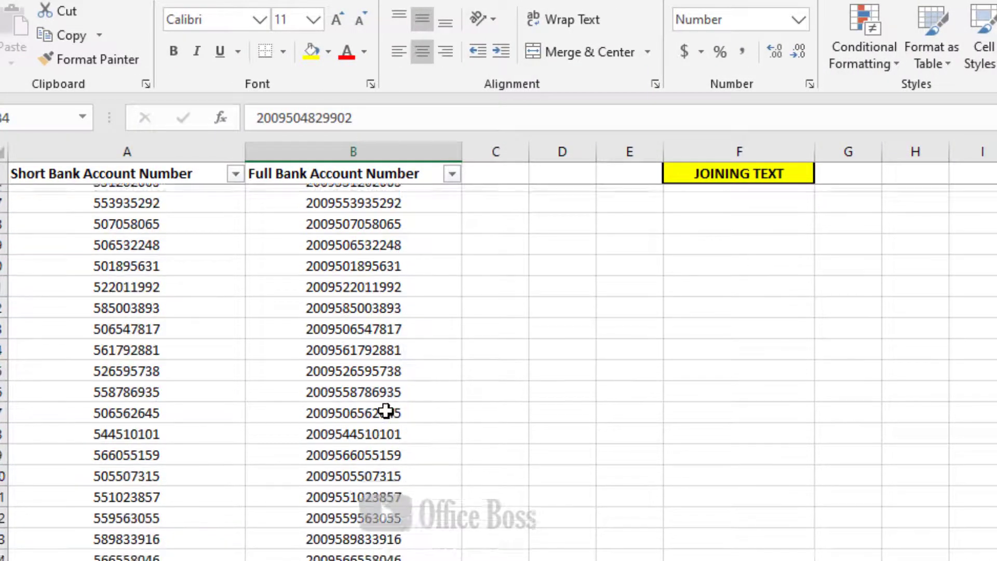
{"action": "left_click", "coordinate": [316, 345]}
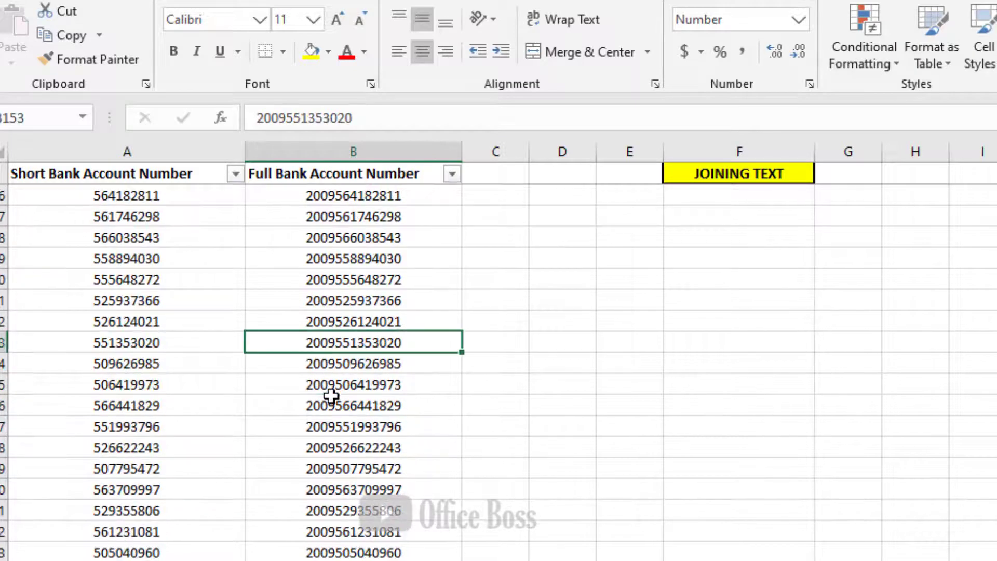
{"action": "left_click", "coordinate": [332, 404]}
{"action": "left_click", "coordinate": [340, 425]}
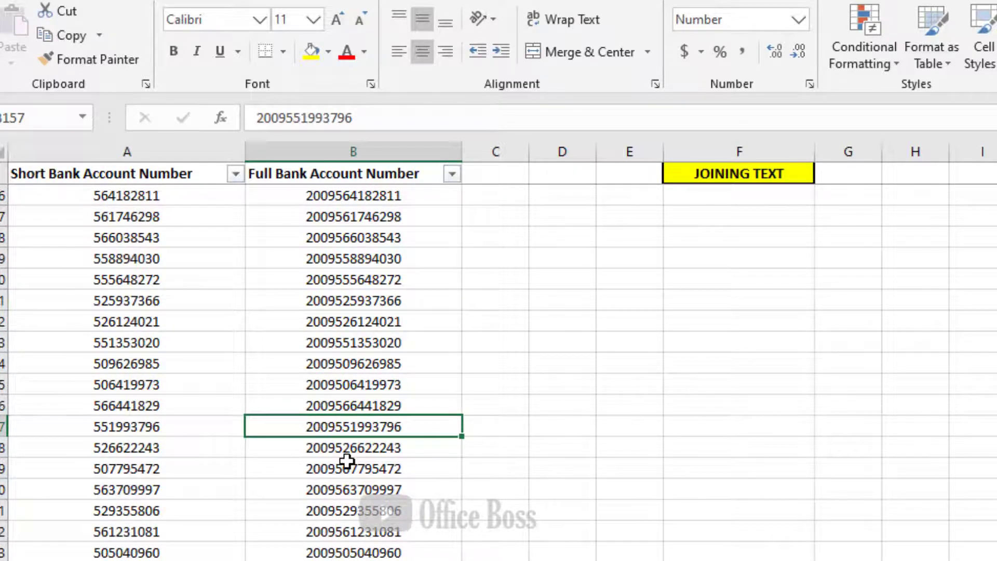
{"action": "scroll", "coordinate": [347, 460], "scroll_direction": "down", "scroll_amount": 15}
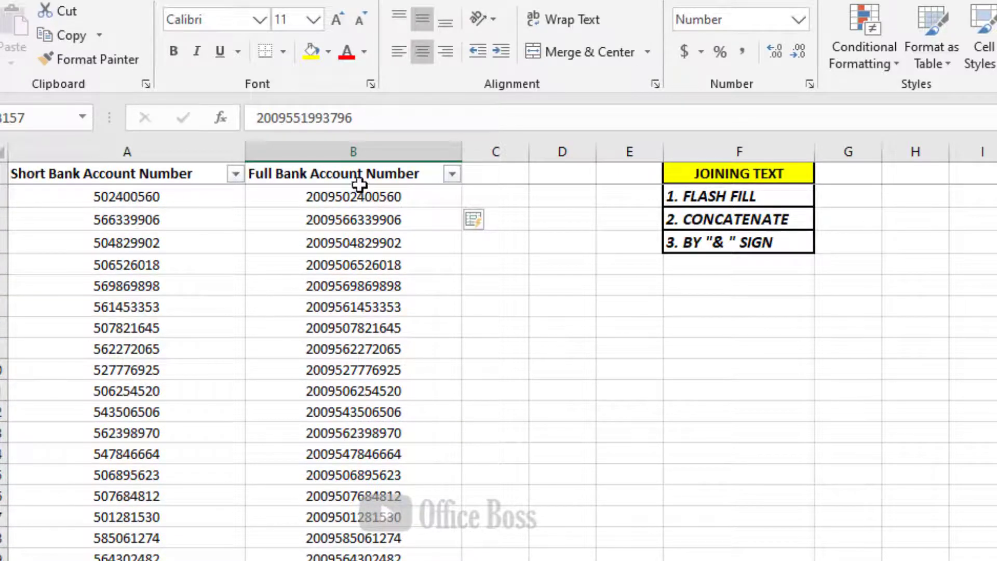
Compare the first few full account numbers in column B with the short account number in A2.
{"action": "left_click", "coordinate": [353, 179]}
{"action": "left_click", "coordinate": [353, 195]}
{"action": "left_click", "coordinate": [148, 198]}
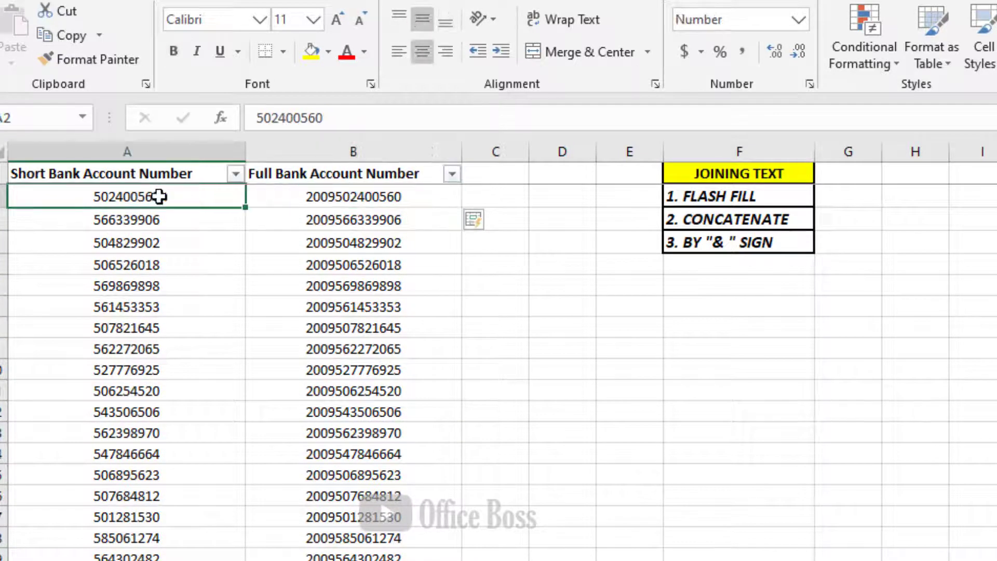
{"action": "left_click", "coordinate": [328, 199]}
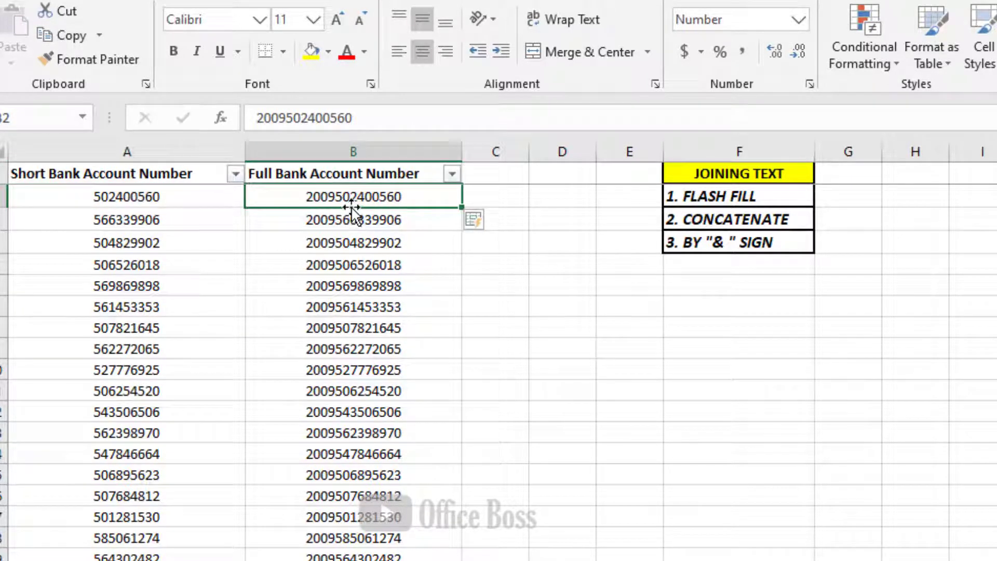
{"action": "left_click", "coordinate": [409, 215]}
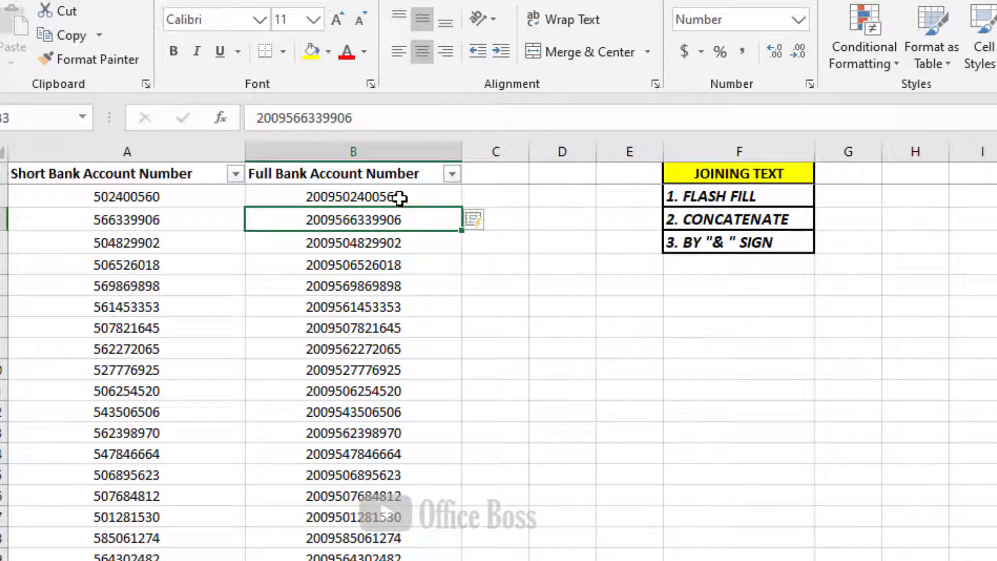
{"action": "left_click", "coordinate": [451, 198]}
{"action": "left_click", "coordinate": [366, 261]}
Clear all the Flash Fill results in the Full Bank Account Number column from B2 down, keeping the header.
{"action": "left_click", "coordinate": [364, 199]}
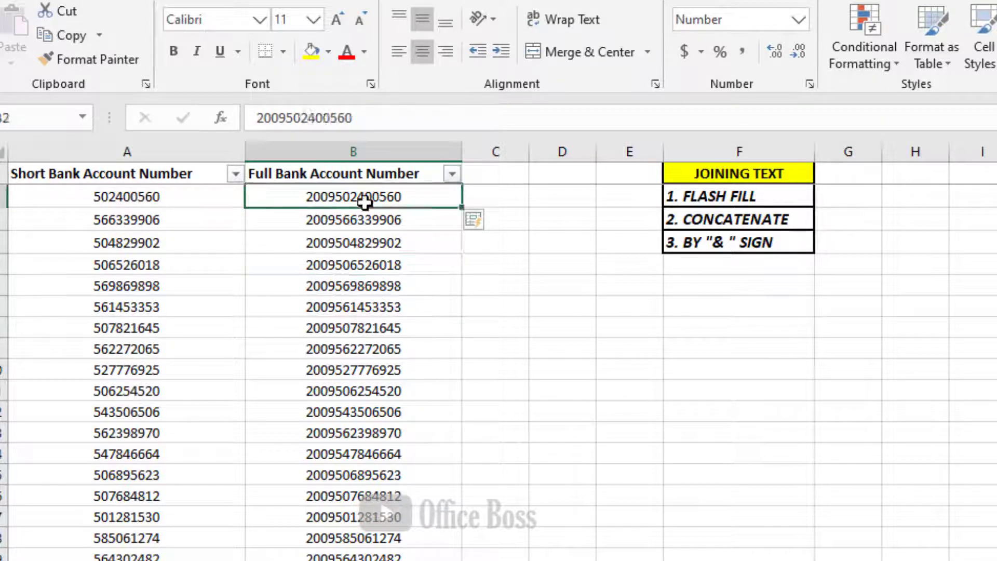
{"action": "key", "text": "ctrl+shift+Down"}
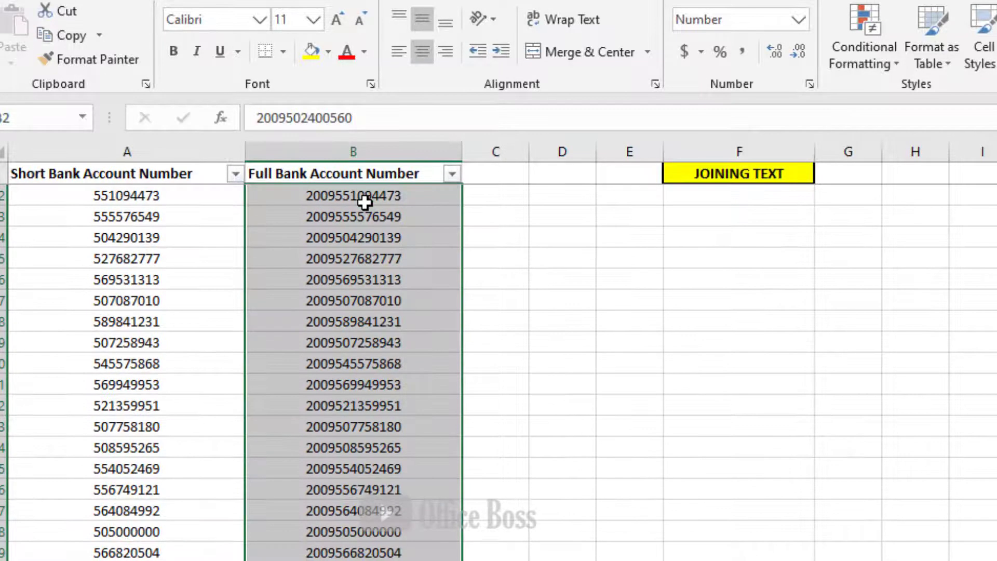
{"action": "key", "text": "Delete"}
{"action": "scroll", "coordinate": [365, 198], "scroll_direction": "up", "scroll_amount": 2}
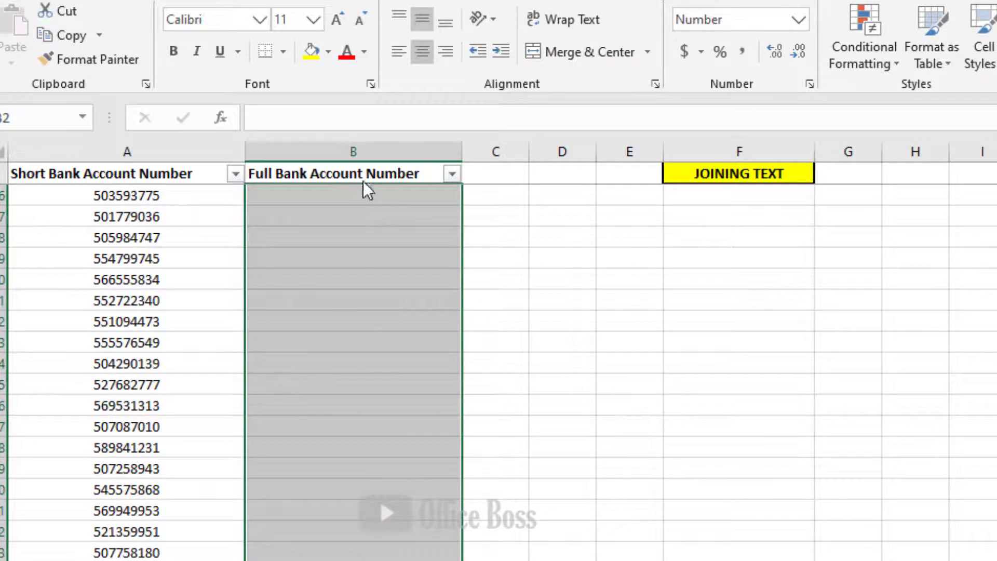
{"action": "key", "text": "Down"}
{"action": "left_click", "coordinate": [360, 235]}
{"action": "left_click", "coordinate": [332, 196]}
{"action": "scroll", "coordinate": [333, 197], "scroll_direction": "up", "scroll_amount": 1}
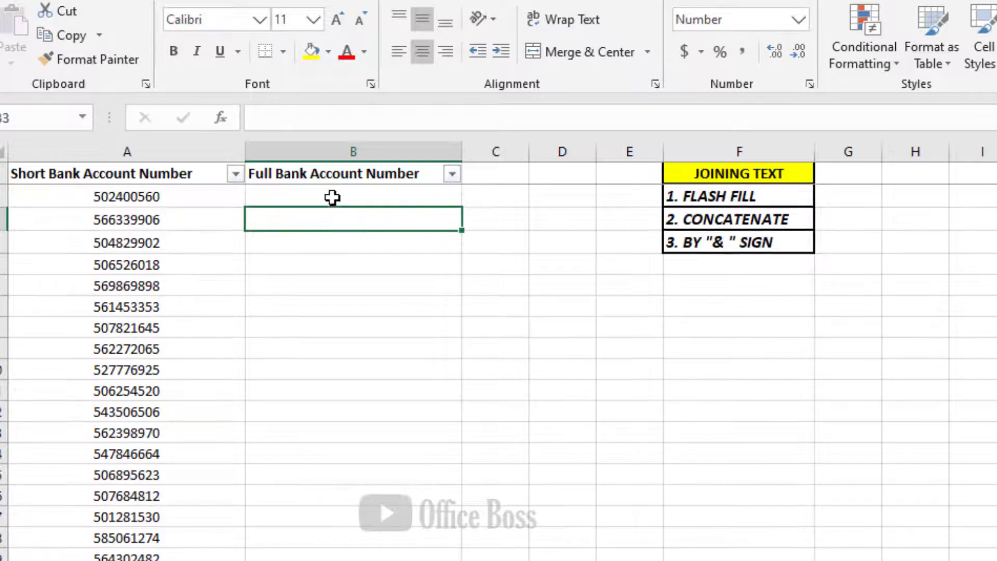
{"action": "left_click", "coordinate": [330, 174]}
{"action": "key", "text": "Down"}
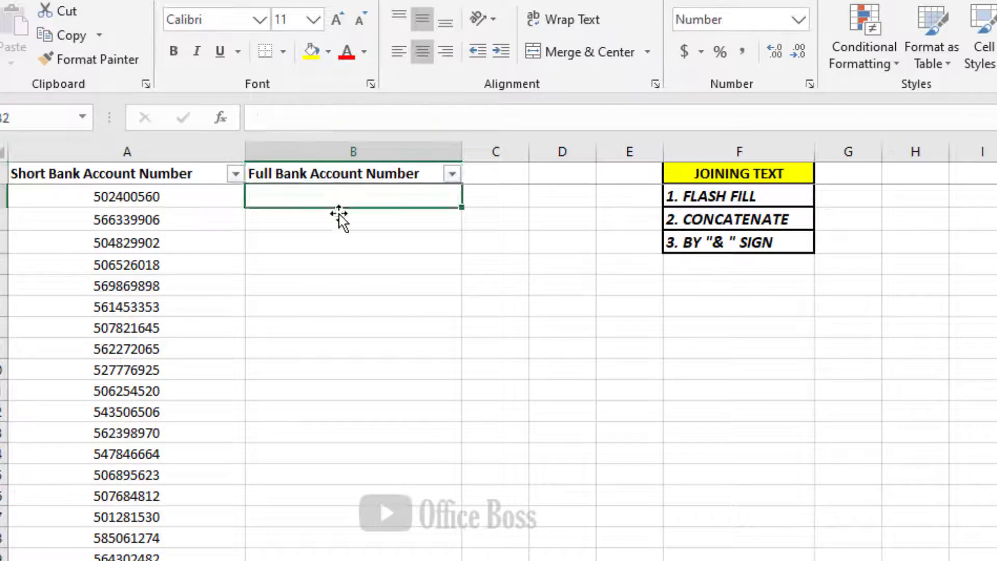
Review the short account numbers in column A, the emptied column B and the list of joining methods in column F.
{"action": "left_click", "coordinate": [317, 210]}
{"action": "left_click", "coordinate": [173, 148]}
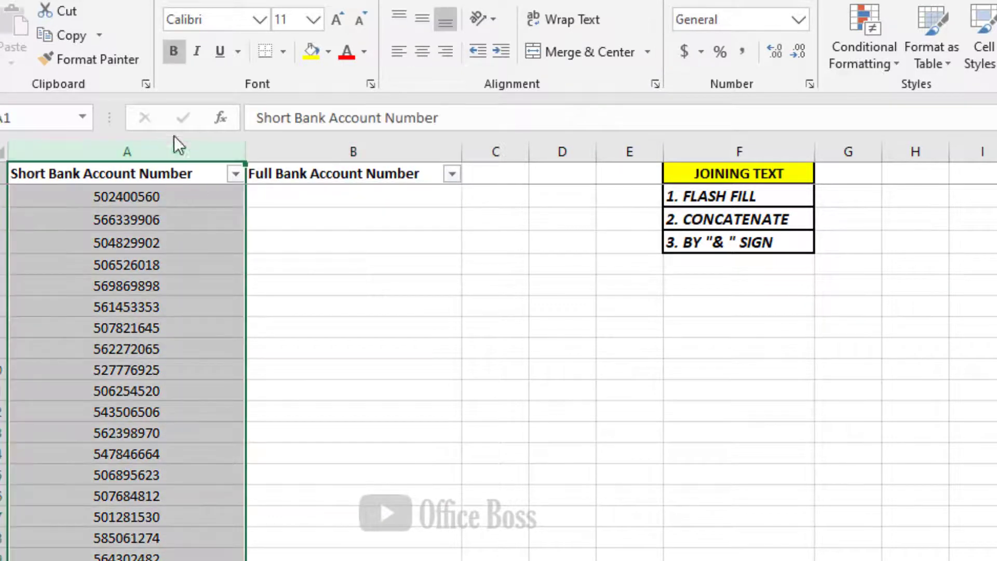
{"action": "left_click", "coordinate": [306, 151]}
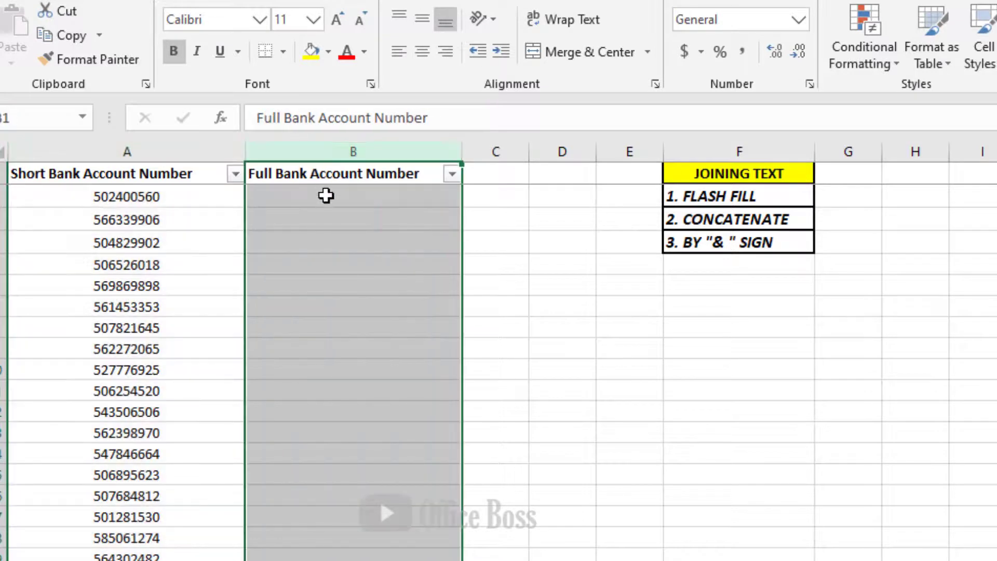
{"action": "left_click", "coordinate": [326, 196]}
{"action": "left_click", "coordinate": [134, 326]}
{"action": "left_click", "coordinate": [134, 413]}
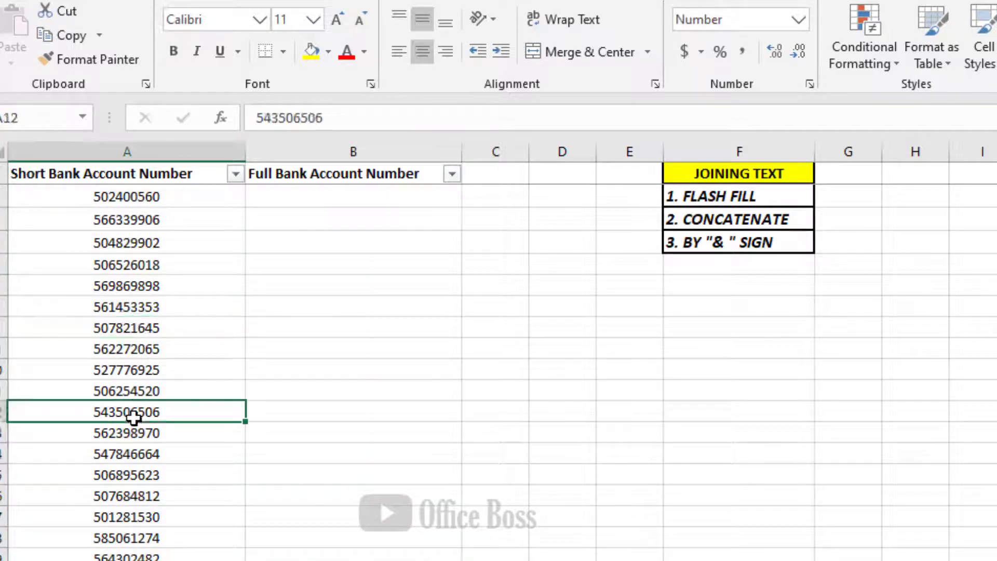
{"action": "left_click", "coordinate": [90, 370]}
{"action": "left_click", "coordinate": [115, 391]}
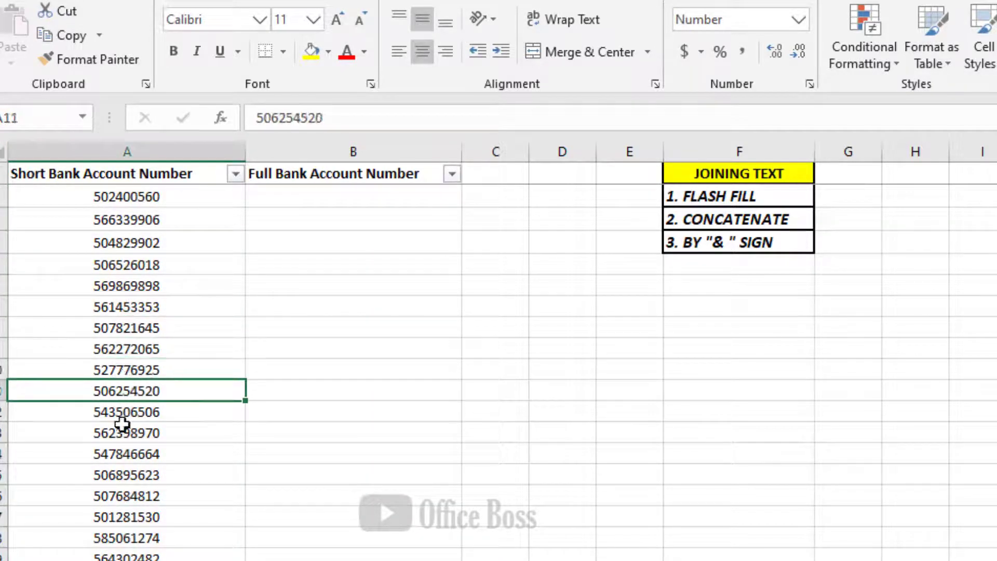
{"action": "left_click", "coordinate": [122, 423]}
{"action": "left_click", "coordinate": [123, 285]}
{"action": "left_click", "coordinate": [100, 205]}
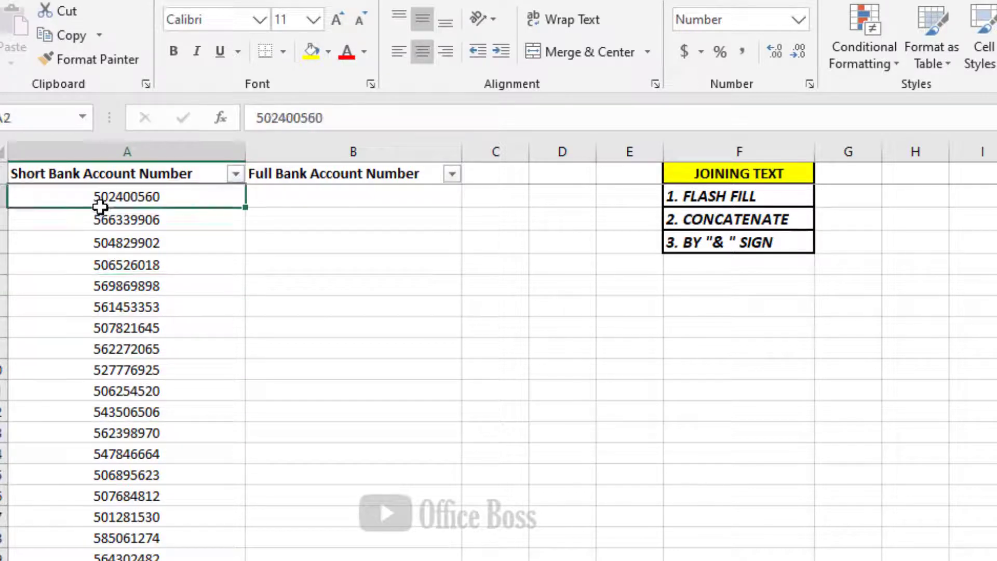
{"action": "left_click", "coordinate": [315, 198]}
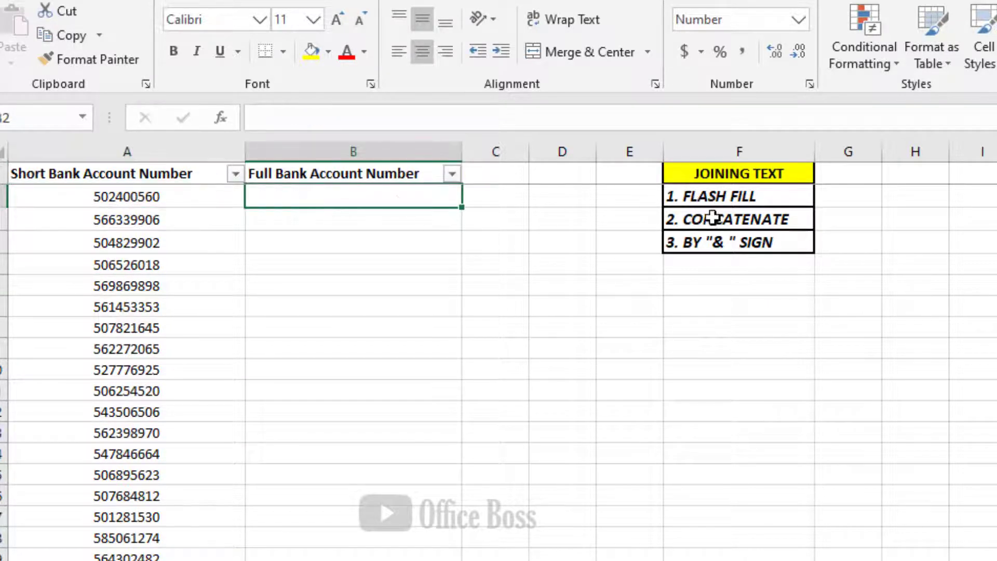
{"action": "left_click", "coordinate": [716, 221]}
{"action": "left_click", "coordinate": [714, 243]}
{"action": "left_click", "coordinate": [354, 196]}
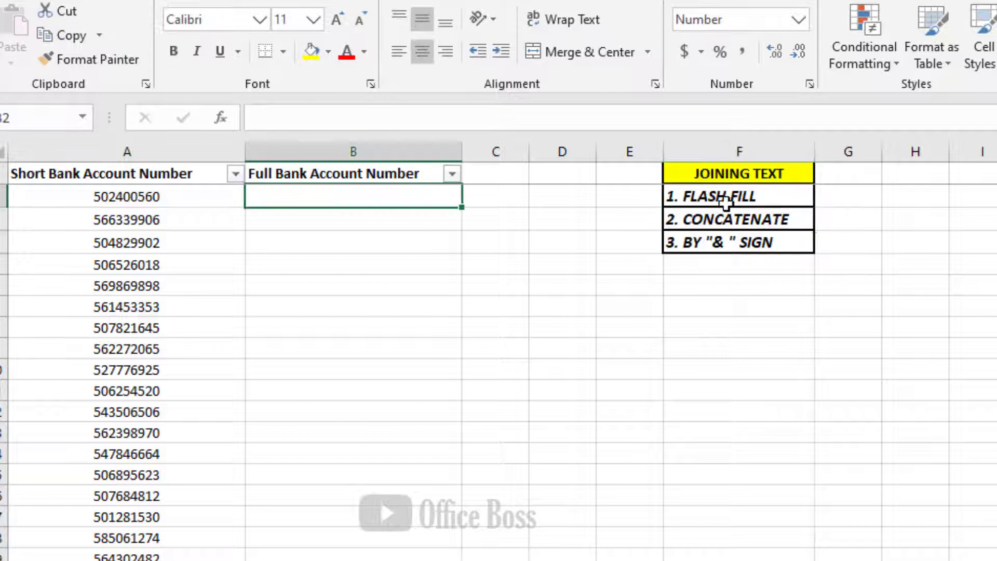
{"action": "left_click", "coordinate": [707, 220]}
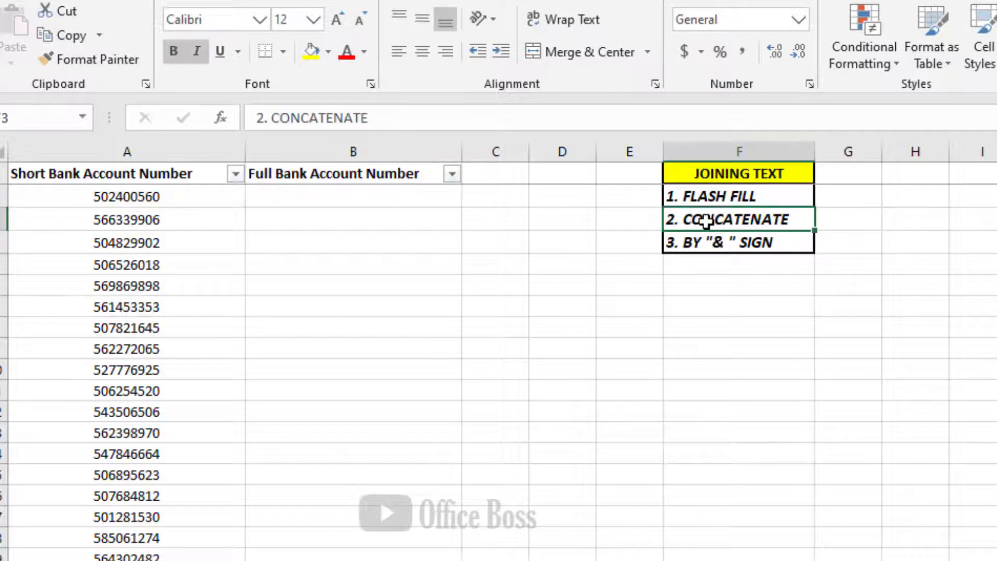
Enter the formula =CONCATENATE(2009,A2) in B2 to join the prefix to the short account number.
{"action": "left_click", "coordinate": [354, 202]}
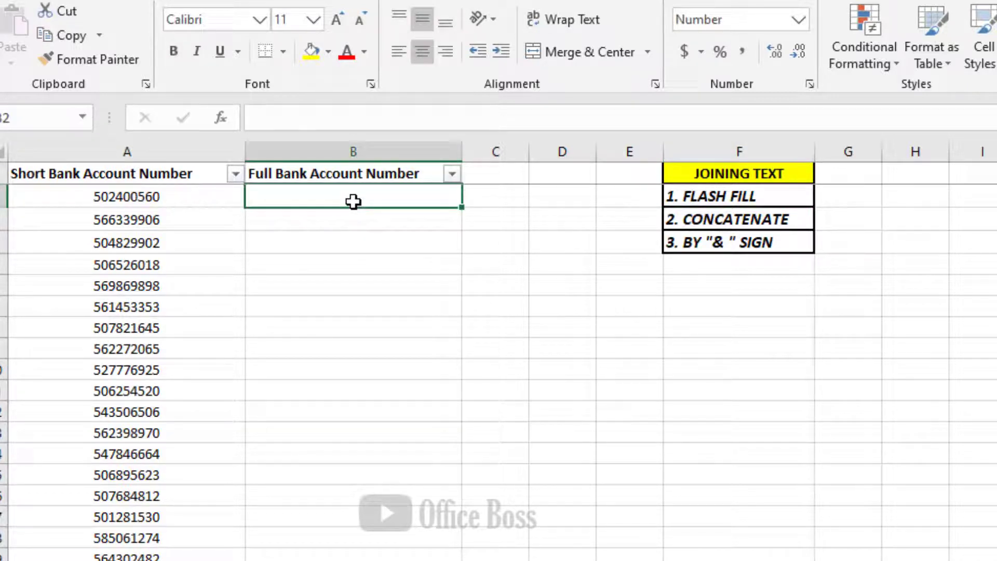
{"action": "type", "text": "="}
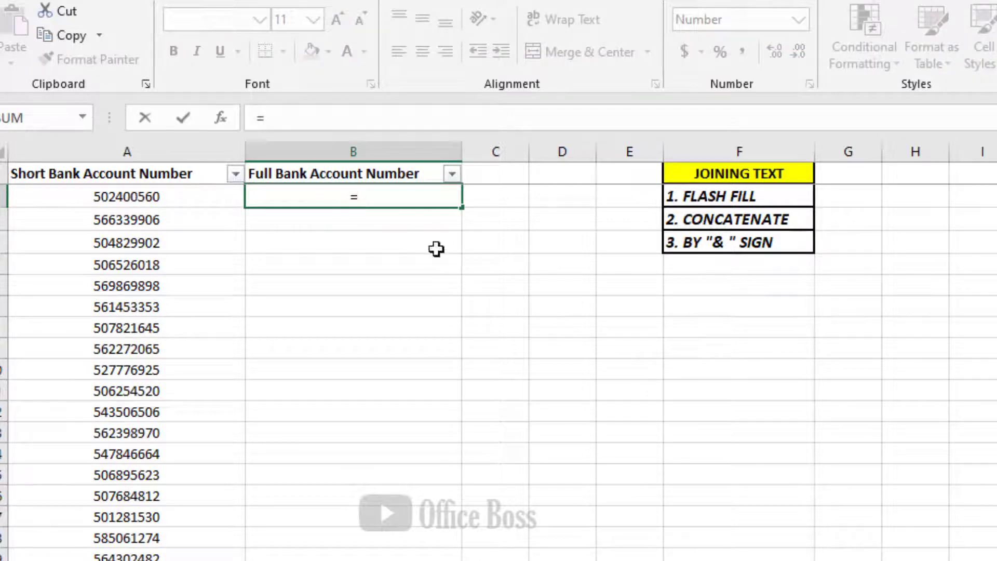
{"action": "type", "text": "con"}
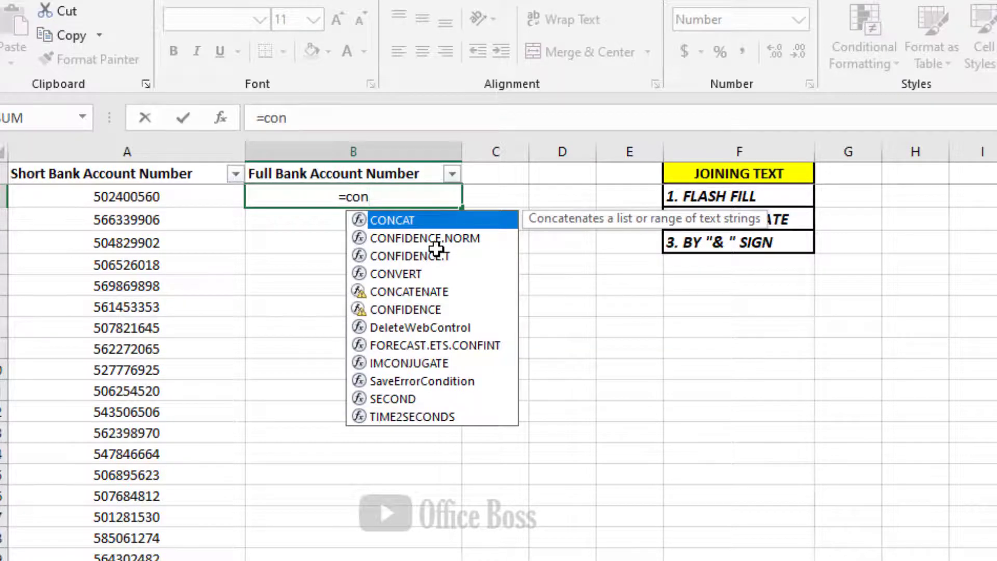
{"action": "type", "text": "cate"}
{"action": "key", "text": "Tab"}
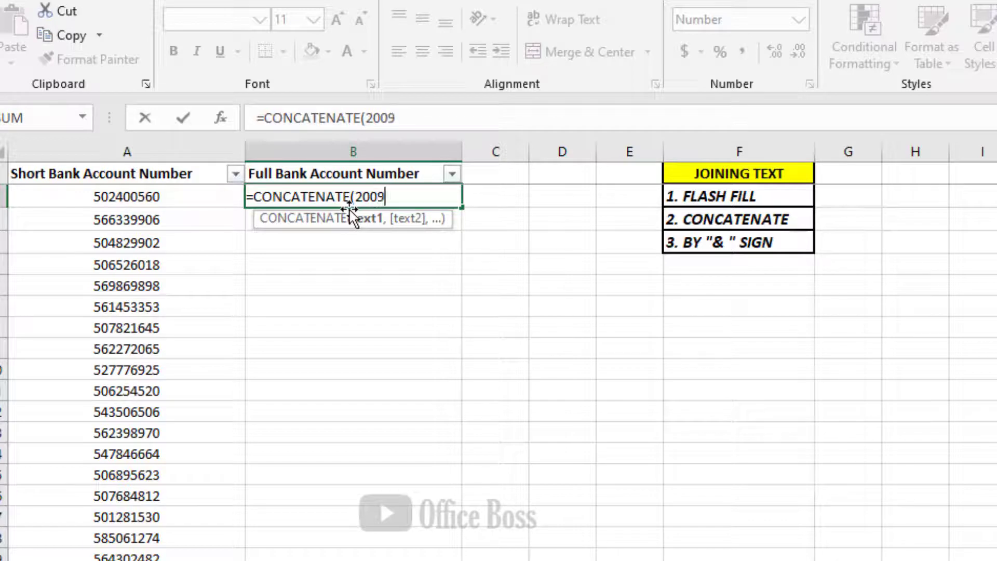
{"action": "type", "text": ","}
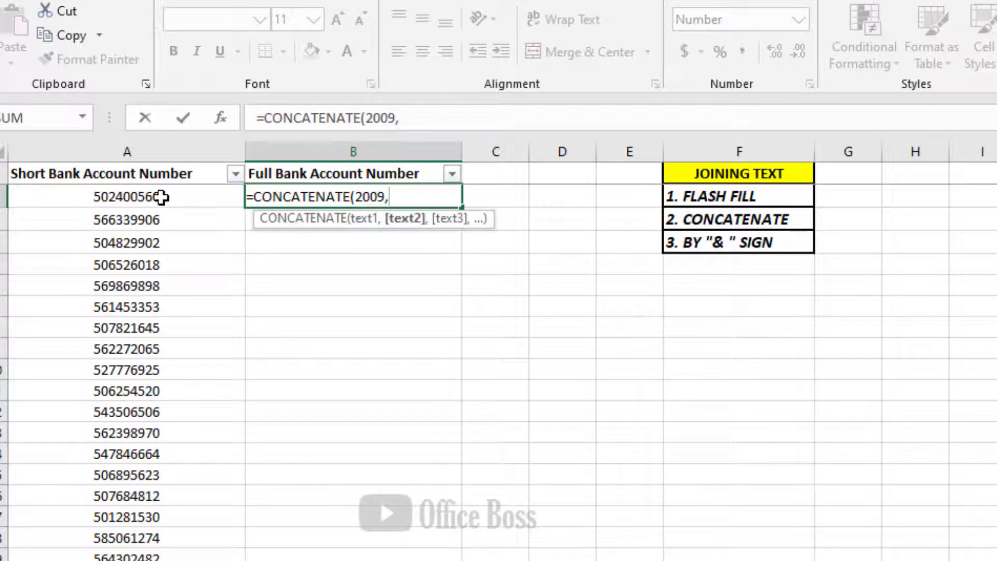
{"action": "left_click", "coordinate": [161, 195]}
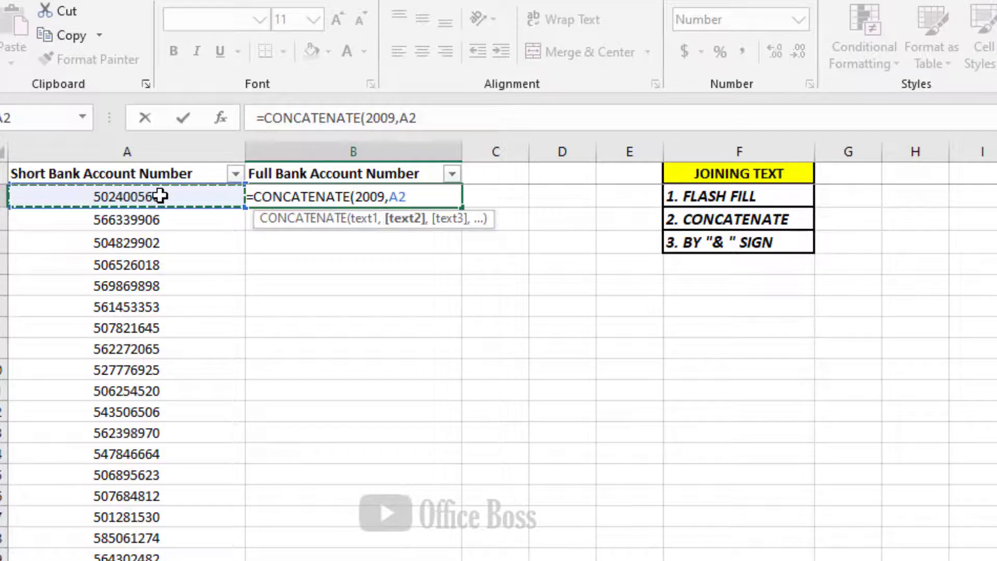
{"action": "key", "text": "Return"}
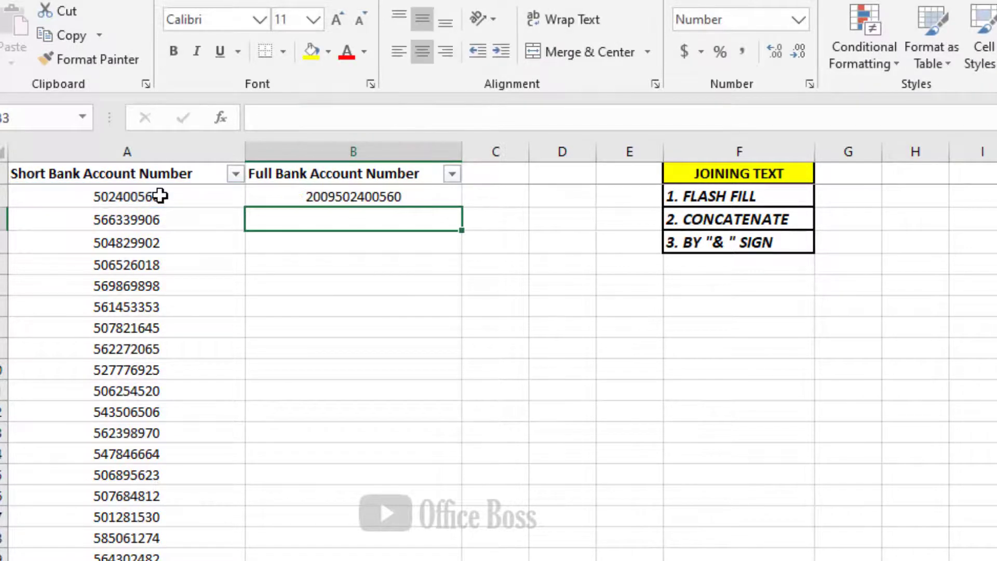
Fill the CONCATENATE formula from B2 down to B10 and paste a copy of it into B11:B17.
{"action": "left_click", "coordinate": [330, 191]}
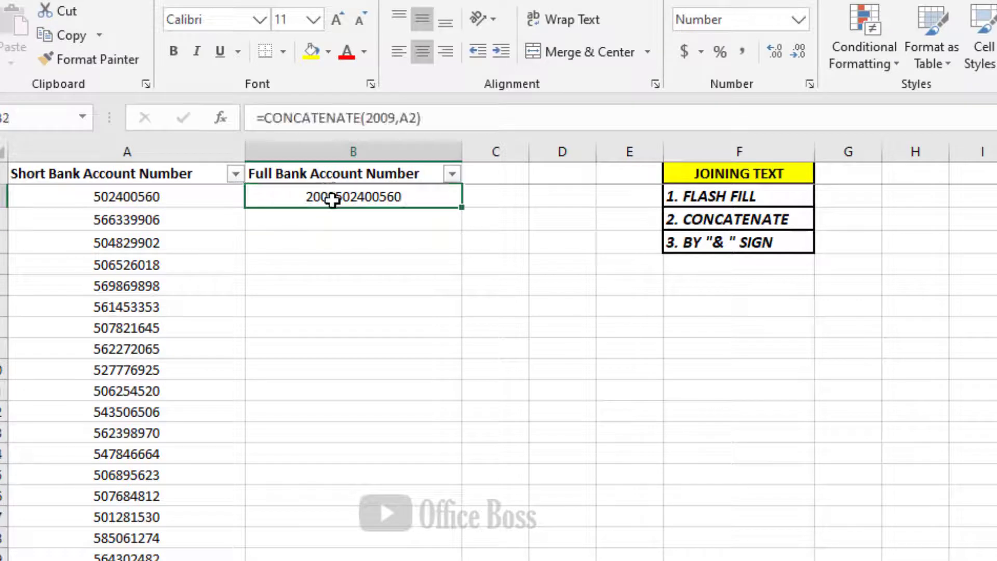
{"action": "left_click_drag", "start_coordinate": [464, 208], "coordinate": [451, 387]}
{"action": "left_click", "coordinate": [416, 370]}
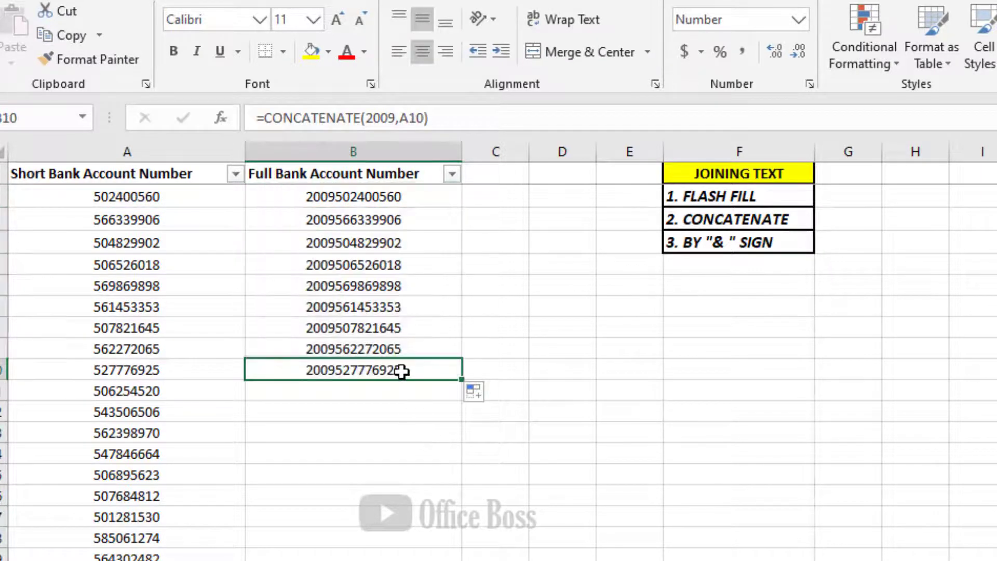
{"action": "key", "text": "ctrl+c"}
{"action": "left_click_drag", "start_coordinate": [383, 388], "coordinate": [384, 506]}
{"action": "right_click", "coordinate": [384, 506]}
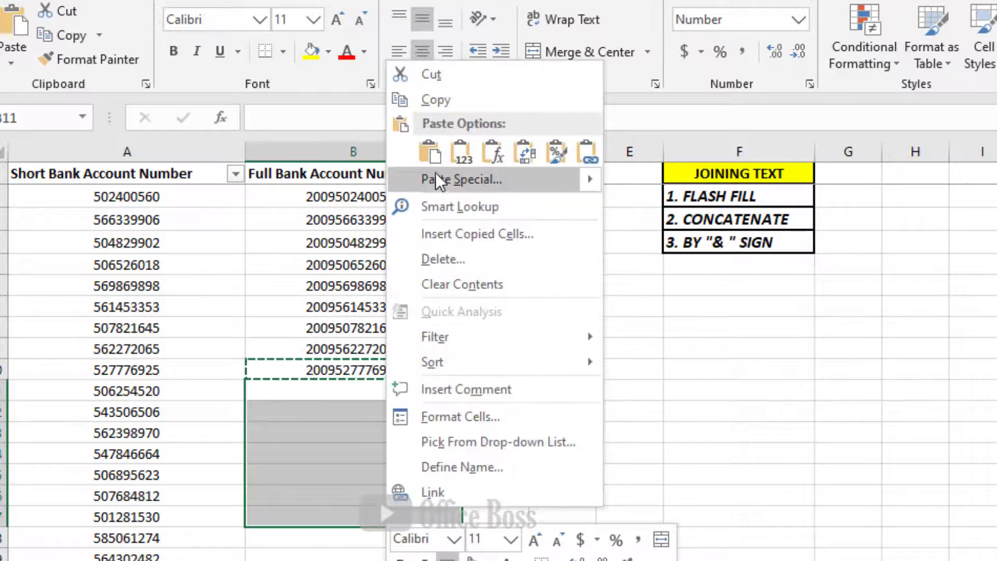
{"action": "left_click", "coordinate": [430, 155]}
Fill the CONCATENATE formula from B17 down through the remaining rows of the Full Bank Account Number column.
{"action": "scroll", "coordinate": [364, 434], "scroll_direction": "down", "scroll_amount": 3}
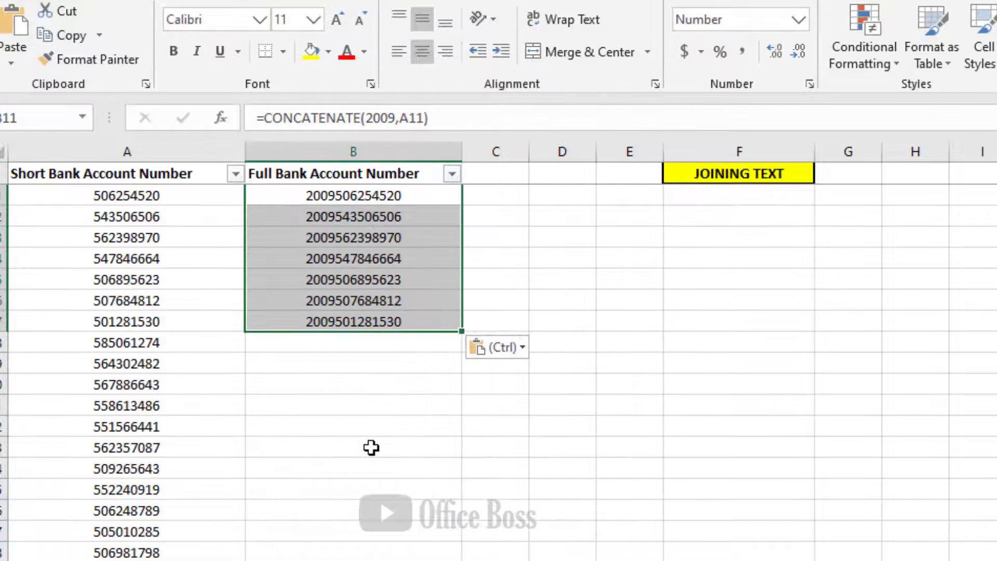
{"action": "left_click", "coordinate": [390, 317]}
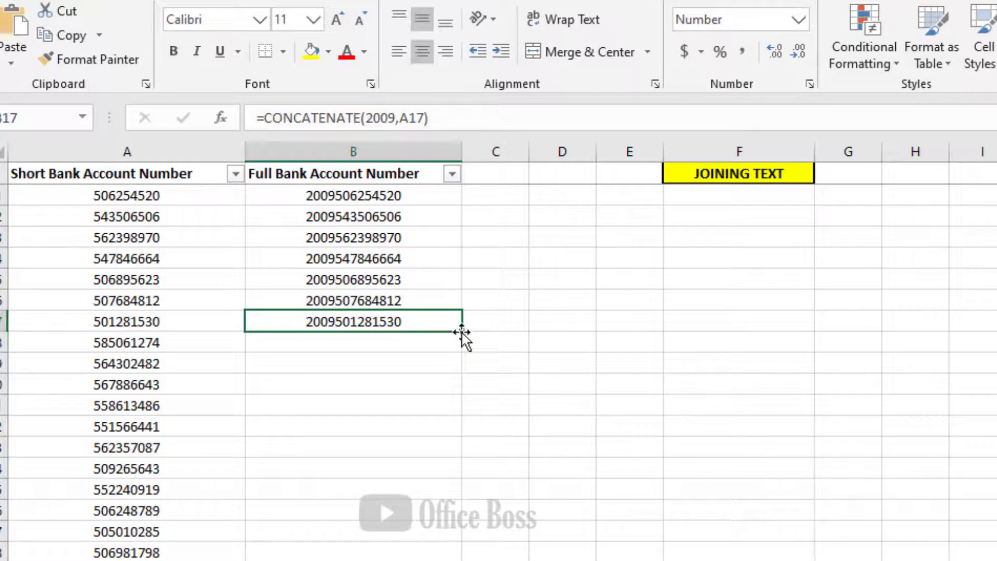
{"action": "double_click", "coordinate": [463, 334]}
{"action": "scroll", "coordinate": [420, 537], "scroll_direction": "down", "scroll_amount": 10}
{"action": "scroll", "coordinate": [407, 531], "scroll_direction": "down", "scroll_amount": 5}
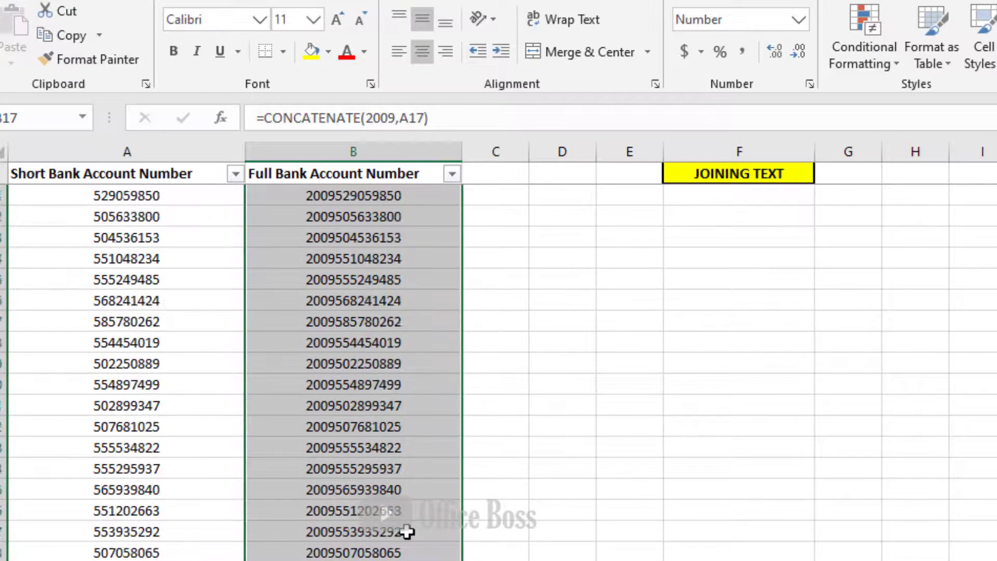
{"action": "scroll", "coordinate": [407, 532], "scroll_direction": "up", "scroll_amount": 5}
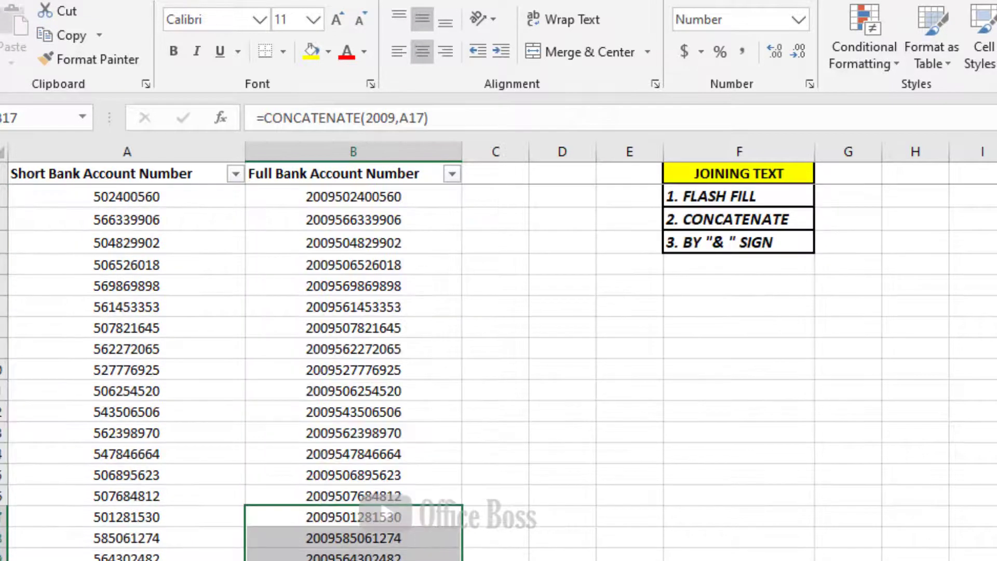
Examine the CONCATENATE formulas at the top of column B, including the 2009 and A2 arguments in B2.
{"action": "left_click", "coordinate": [342, 201]}
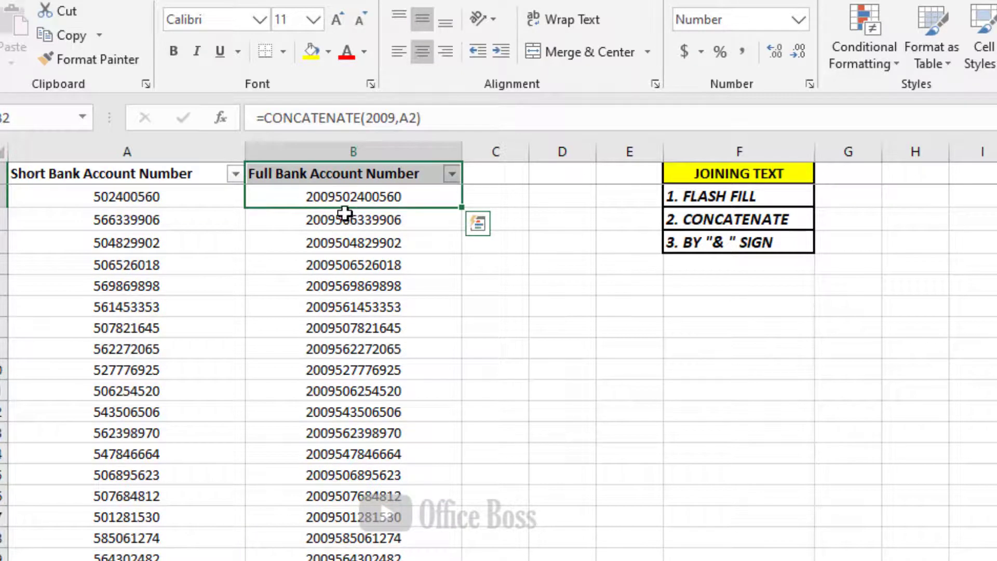
{"action": "left_click", "coordinate": [345, 217]}
{"action": "left_click", "coordinate": [350, 264]}
{"action": "left_click", "coordinate": [345, 206]}
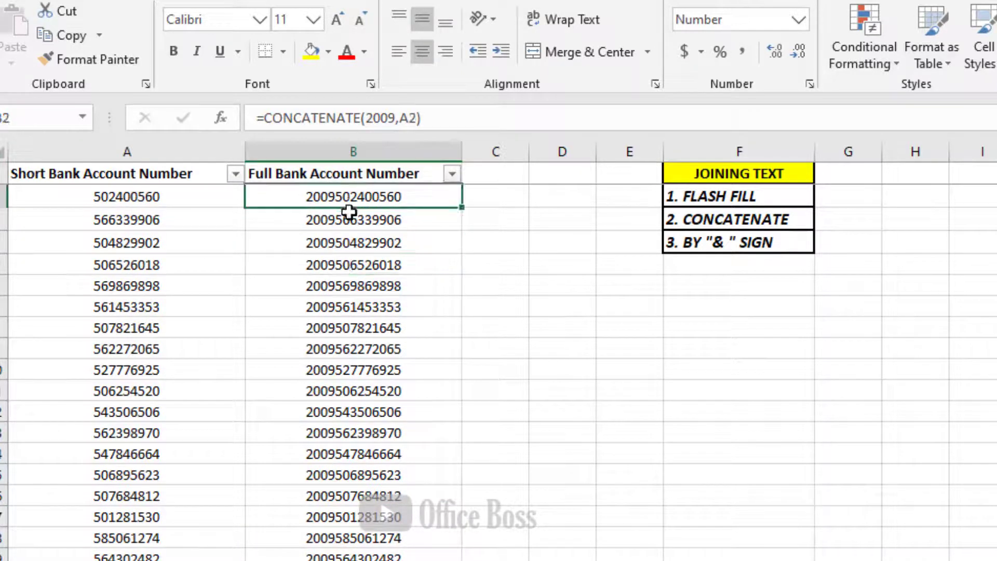
{"action": "left_click", "coordinate": [353, 222]}
{"action": "left_click", "coordinate": [351, 198]}
{"action": "left_click", "coordinate": [406, 121]}
{"action": "left_click_drag", "start_coordinate": [396, 120], "coordinate": [374, 125]}
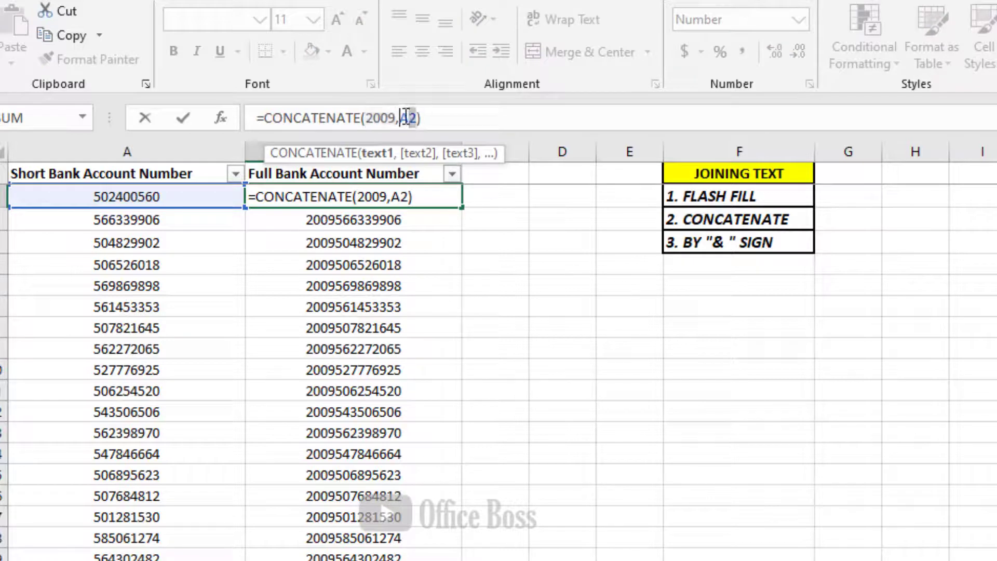
Clear all the CONCATENATE formulas in the Full Bank Account Number column from B2 down.
{"action": "left_click", "coordinate": [399, 197]}
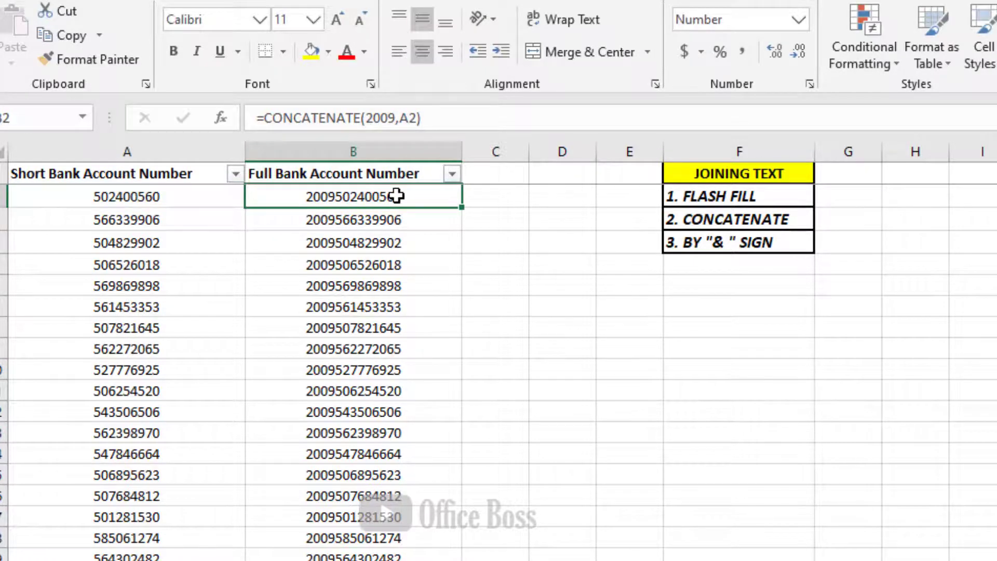
{"action": "key", "text": "ctrl+shift+Down"}
{"action": "key", "text": "Delete"}
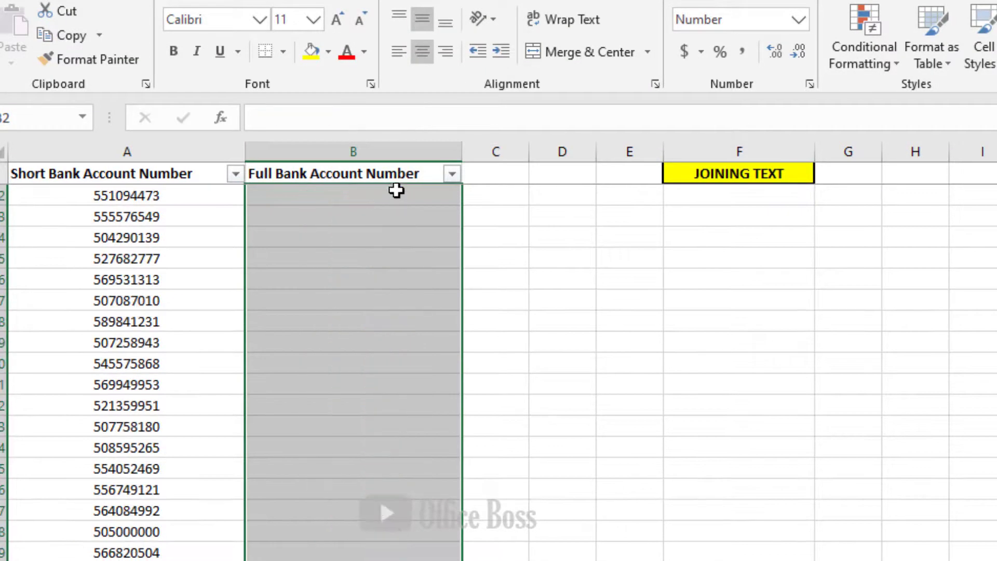
{"action": "left_click", "coordinate": [390, 174]}
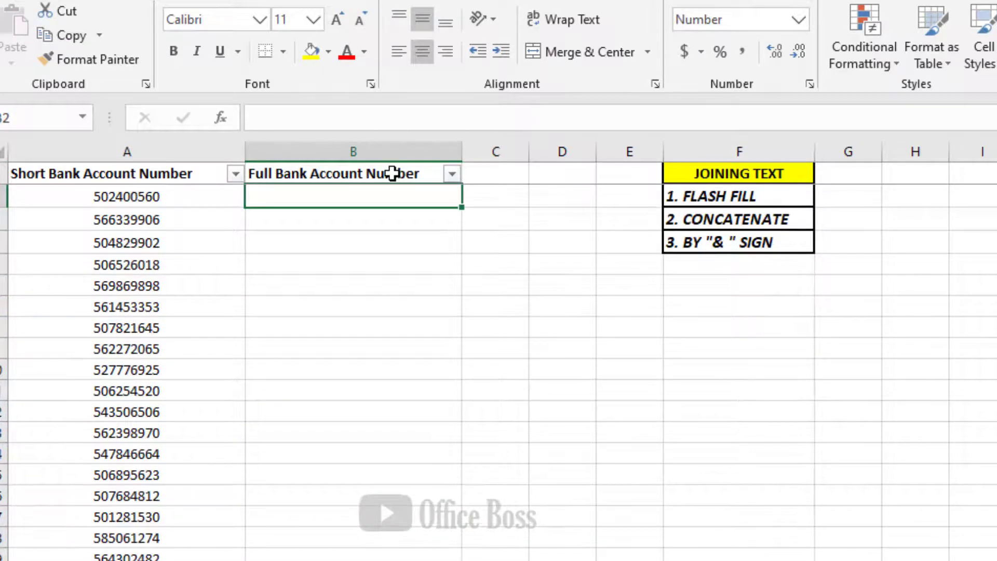
{"action": "type", "text": "="}
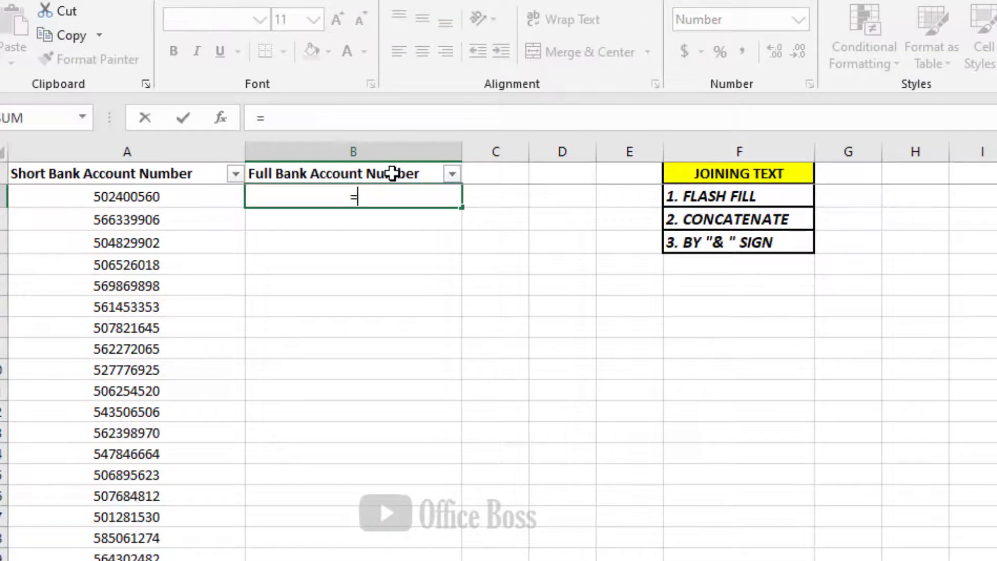
{"action": "type", "text": "200"}
{"action": "key", "text": "Escape"}
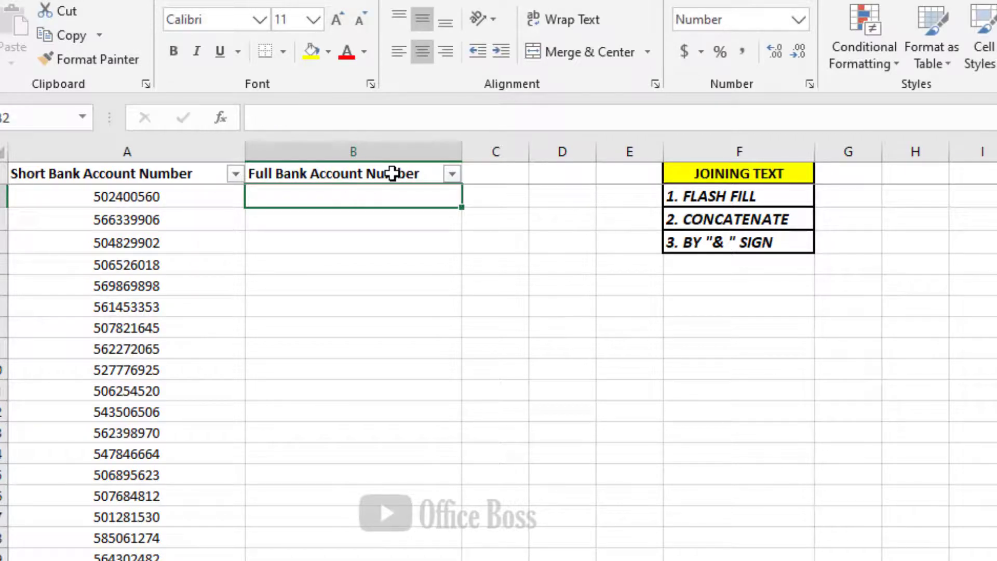
Enter the formula =A2&2008 in B2 and fill it down the Full Bank Account Number column.
{"action": "type", "text": "="}
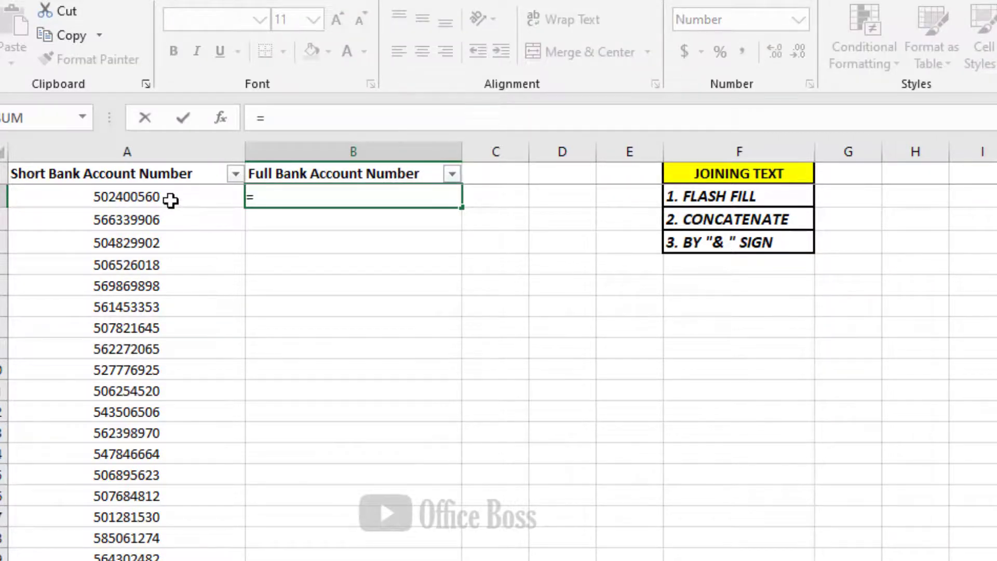
{"action": "left_click", "coordinate": [171, 200]}
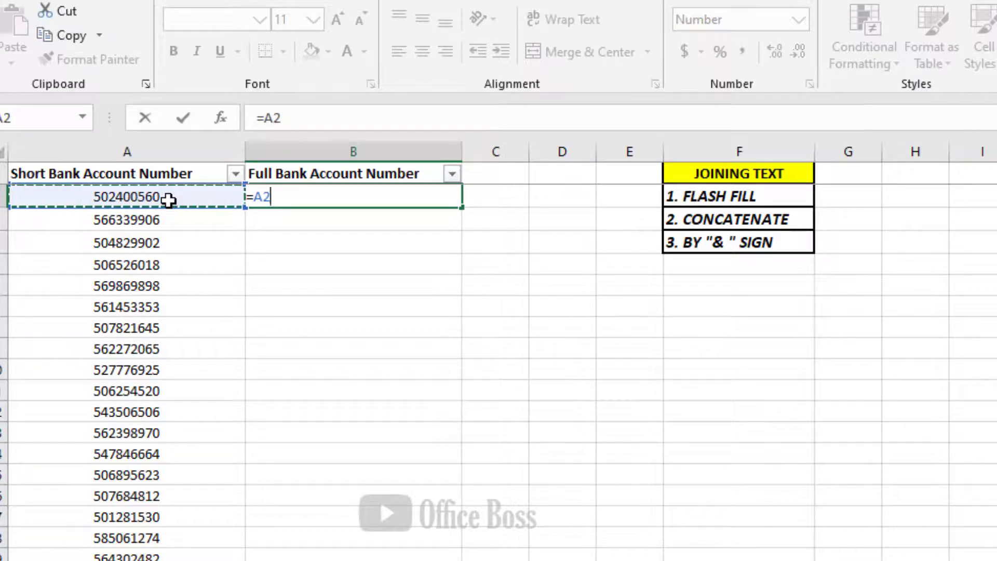
{"action": "type", "text": "&2008"}
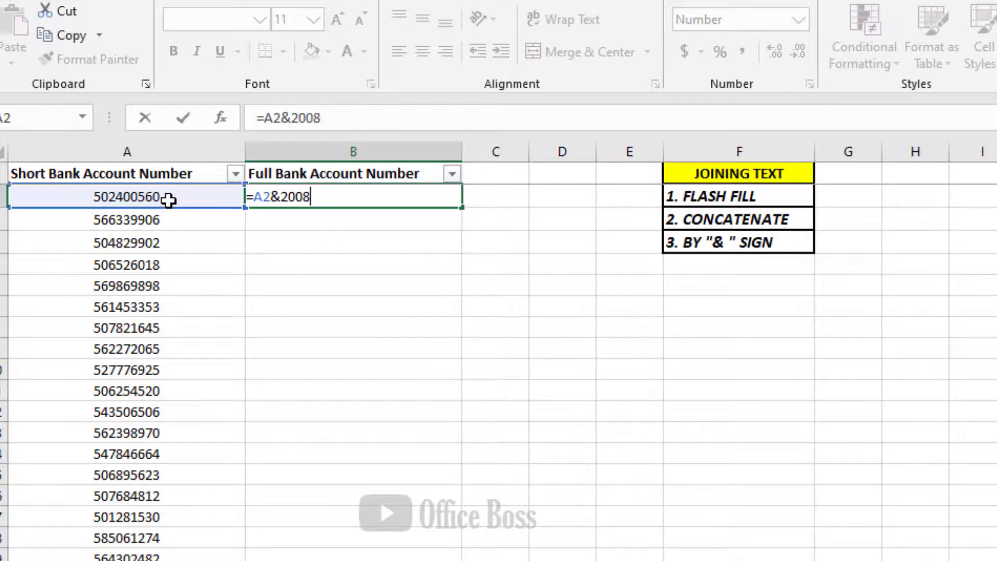
{"action": "key", "text": "Return"}
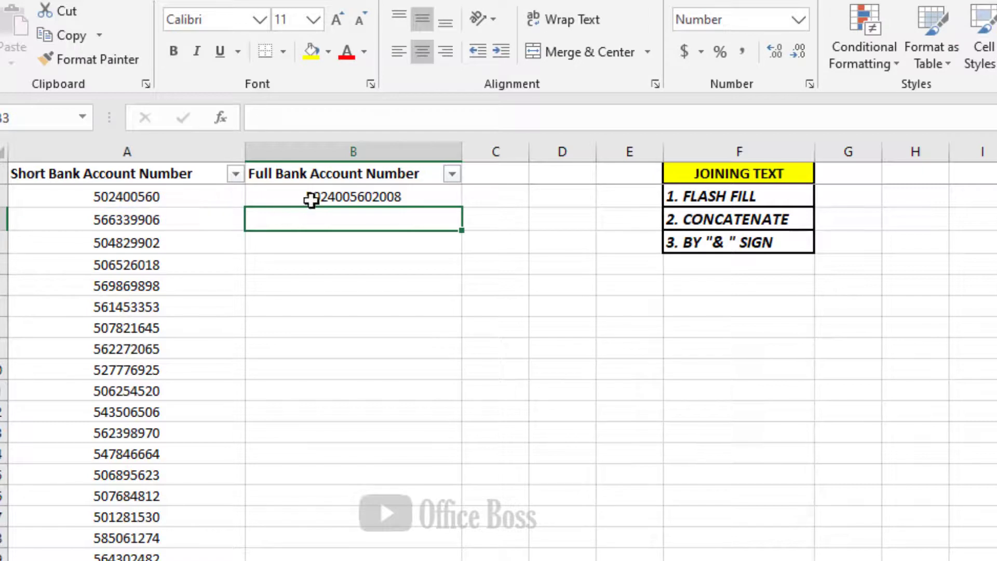
{"action": "left_click", "coordinate": [311, 200]}
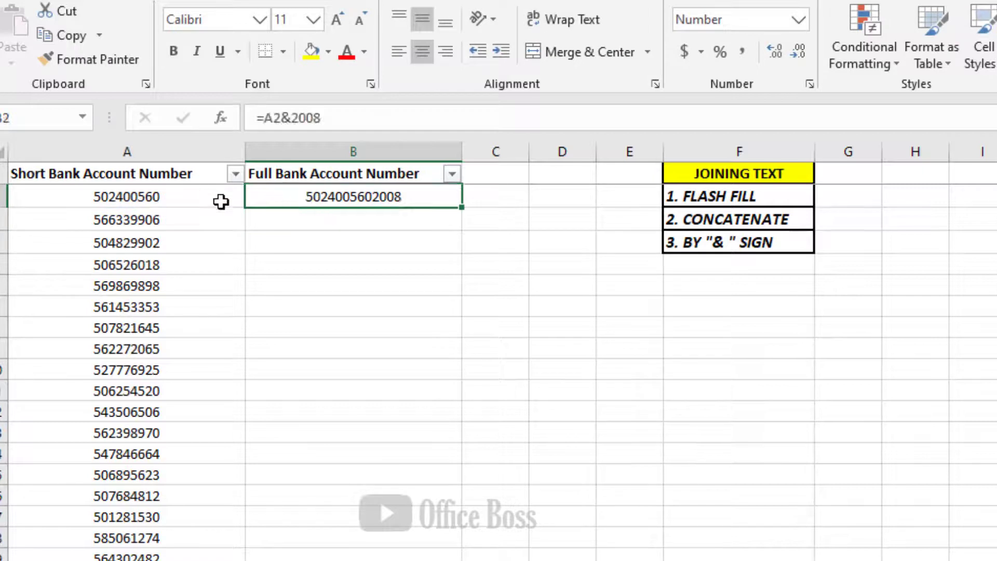
{"action": "double_click", "coordinate": [460, 207]}
Examine the filled & formulas in several cells between B3 and B12 and further down column B.
{"action": "left_click", "coordinate": [379, 217]}
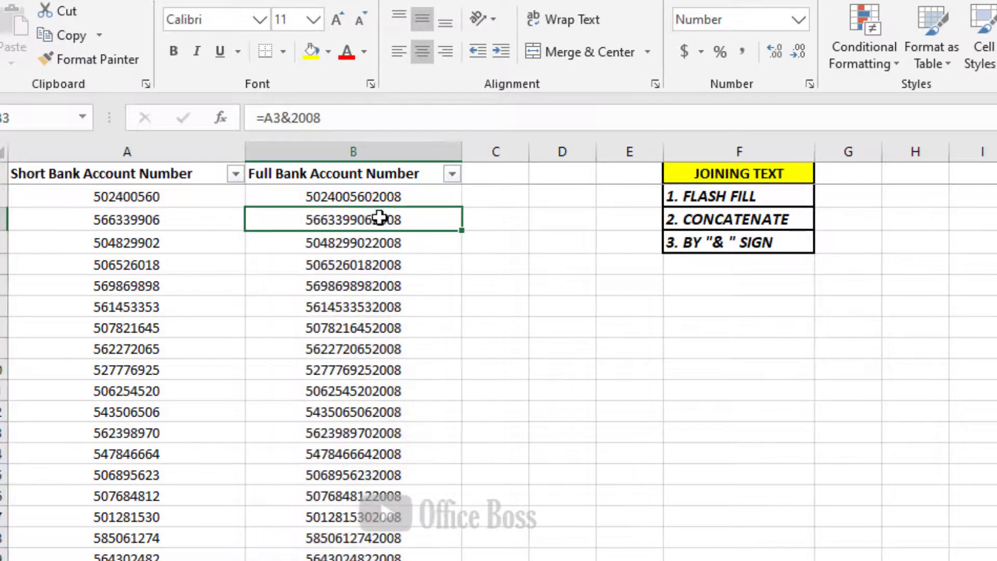
{"action": "left_click", "coordinate": [381, 262]}
{"action": "left_click", "coordinate": [377, 303]}
{"action": "left_click", "coordinate": [375, 405]}
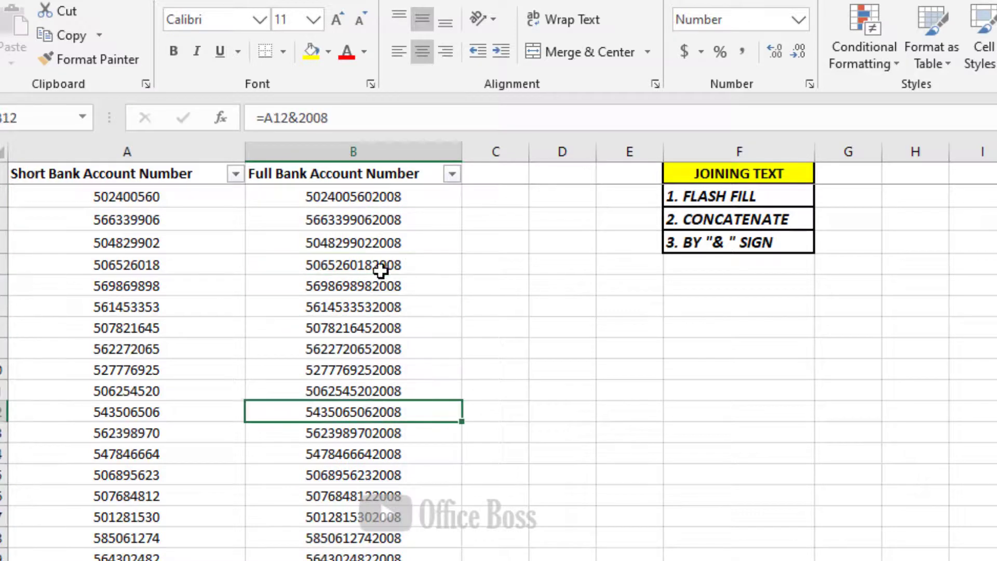
{"action": "left_click", "coordinate": [381, 267]}
{"action": "left_click", "coordinate": [385, 301]}
{"action": "left_click", "coordinate": [395, 346]}
{"action": "left_click", "coordinate": [393, 392]}
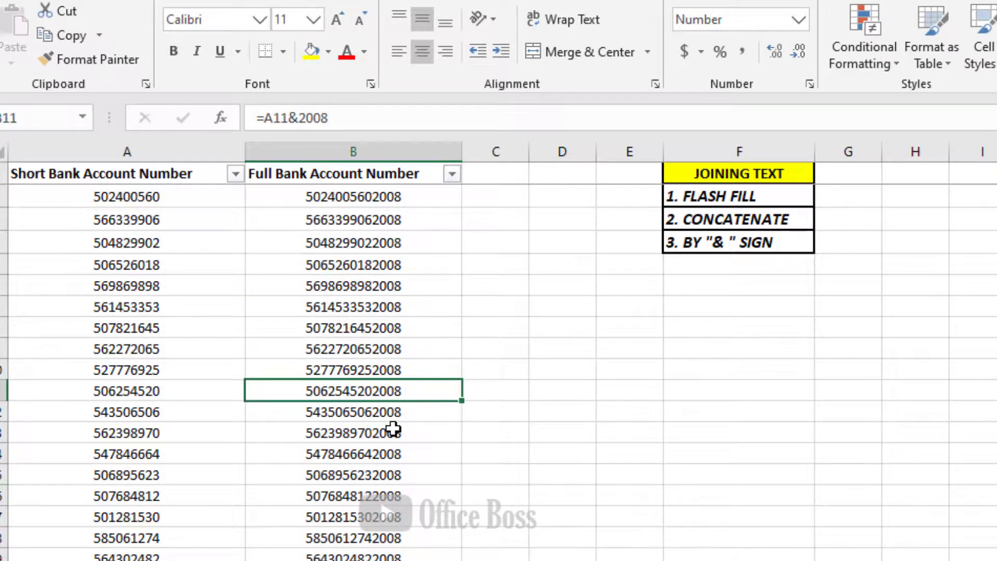
{"action": "scroll", "coordinate": [393, 429], "scroll_direction": "down", "scroll_amount": 3}
{"action": "scroll", "coordinate": [393, 429], "scroll_direction": "up", "scroll_amount": 3}
Compare the Short Bank Account Number column with the joined results and & formulas in B2 to B7.
{"action": "left_click", "coordinate": [178, 151]}
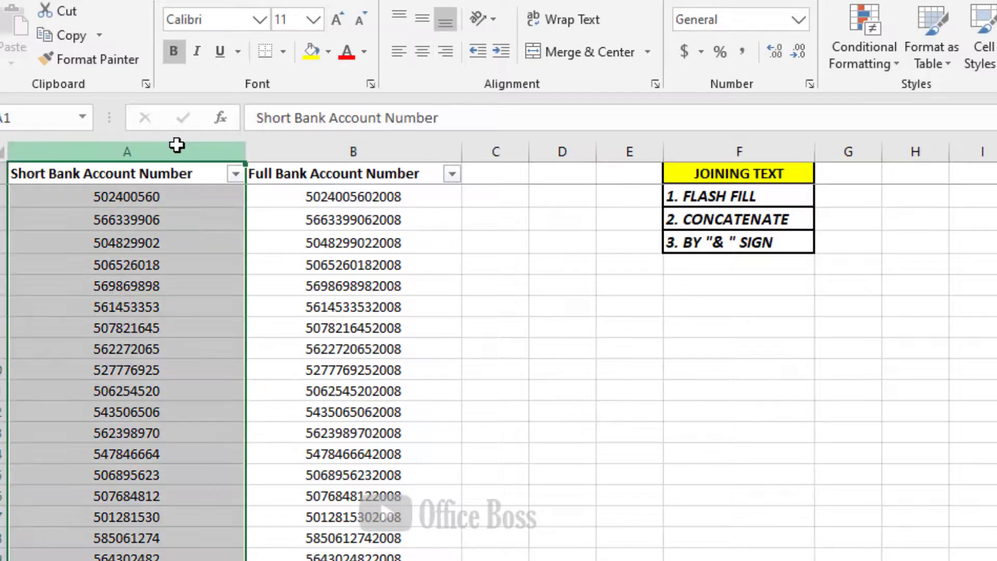
{"action": "left_click", "coordinate": [353, 204]}
{"action": "left_click", "coordinate": [361, 243]}
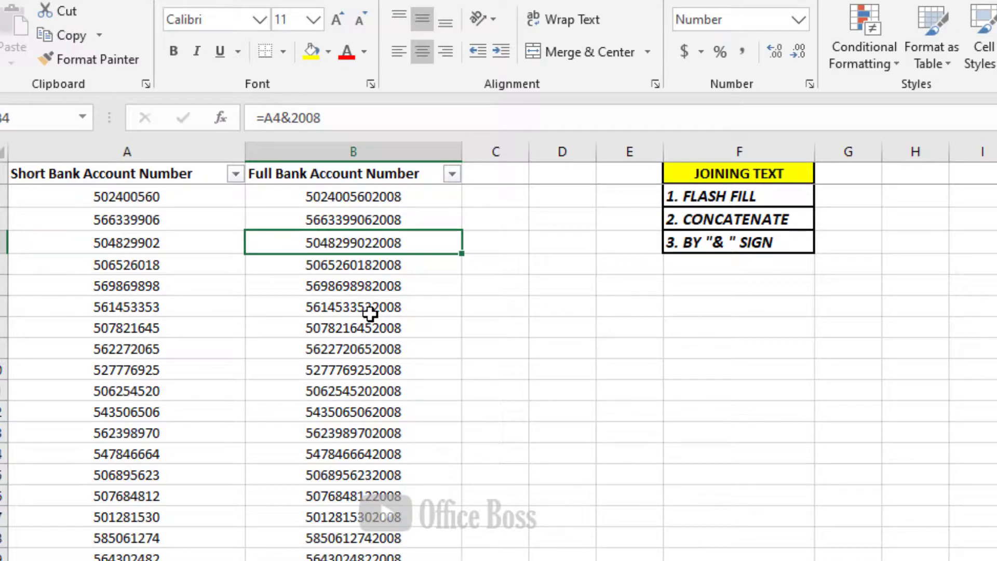
{"action": "left_click", "coordinate": [370, 313]}
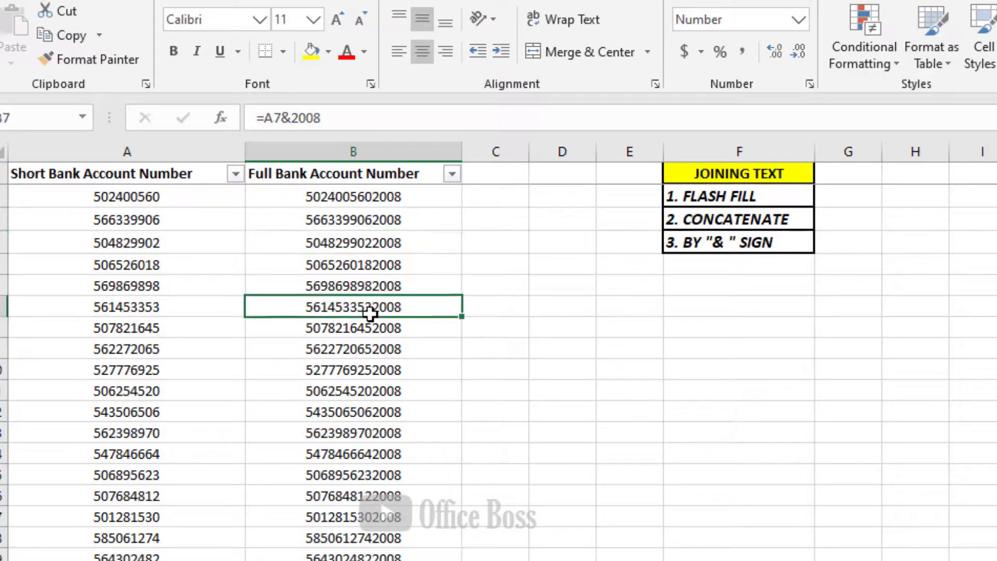
{"action": "left_click", "coordinate": [371, 220]}
{"action": "left_click", "coordinate": [378, 263]}
Review the Flash Fill, CONCATENATE and & sign entries in the JOINING TEXT list, and the formulas in B2 to B5.
{"action": "left_click", "coordinate": [706, 229]}
{"action": "left_click_drag", "start_coordinate": [706, 229], "coordinate": [707, 238]}
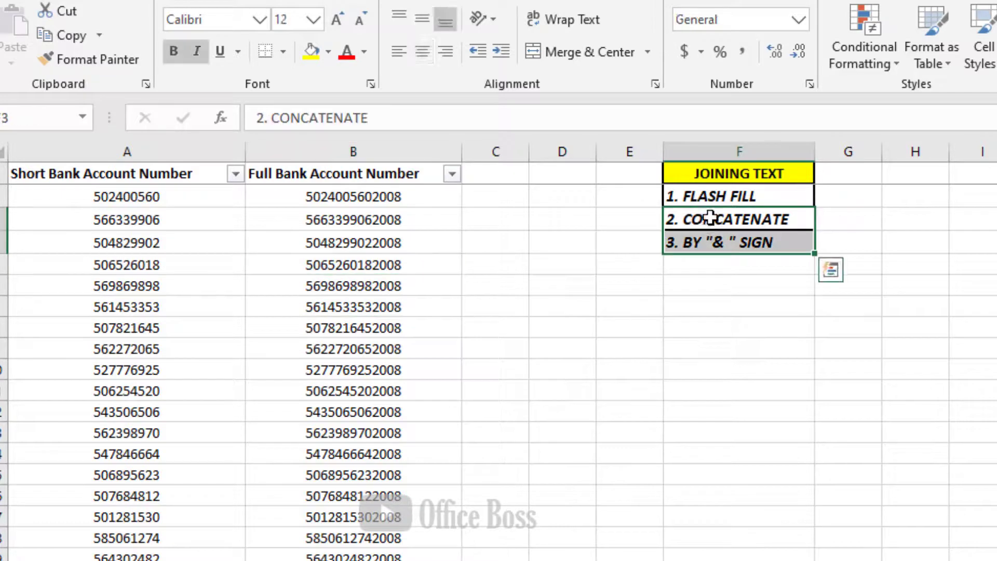
{"action": "left_click", "coordinate": [711, 199]}
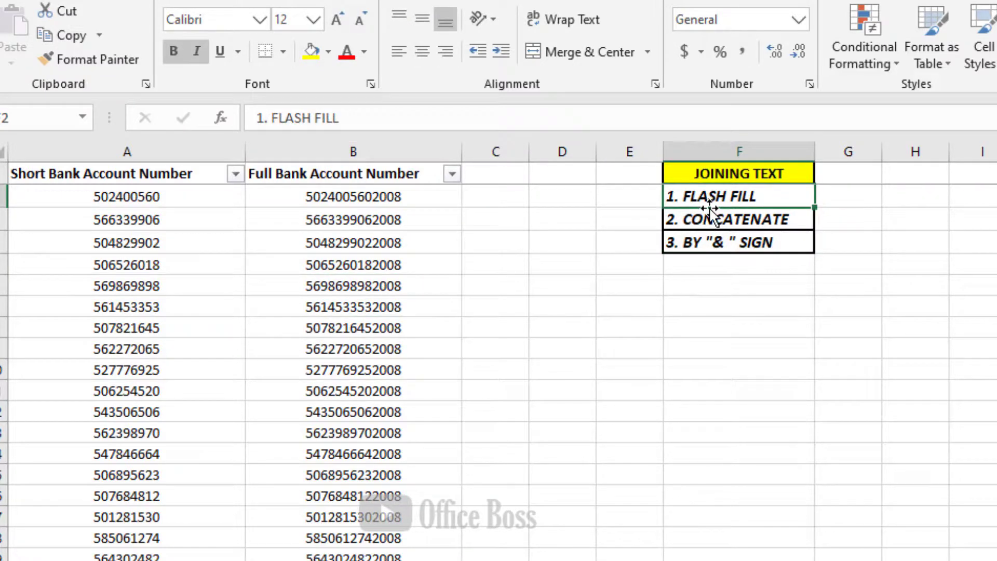
{"action": "left_click", "coordinate": [362, 207]}
{"action": "left_click", "coordinate": [362, 222]}
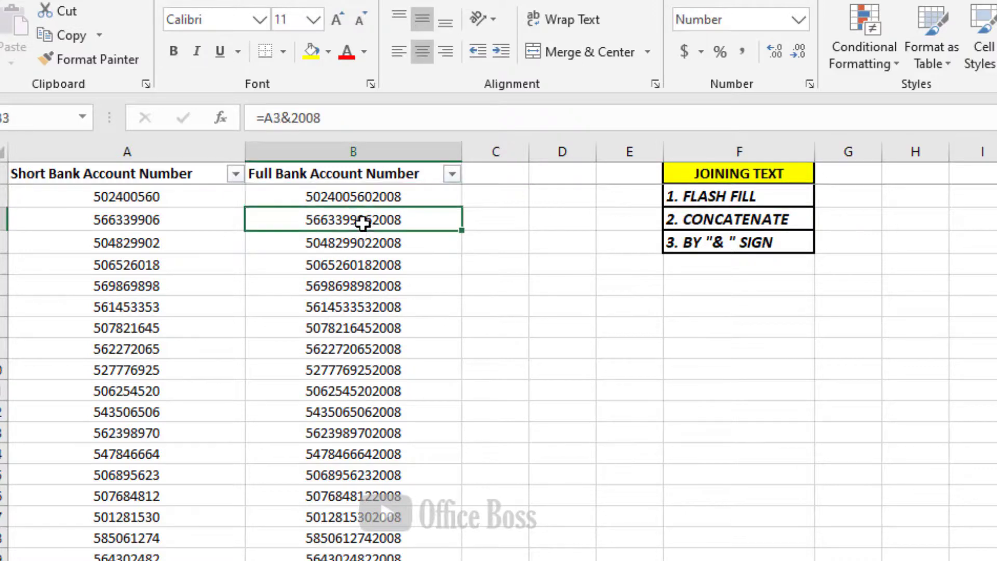
{"action": "left_click", "coordinate": [369, 241]}
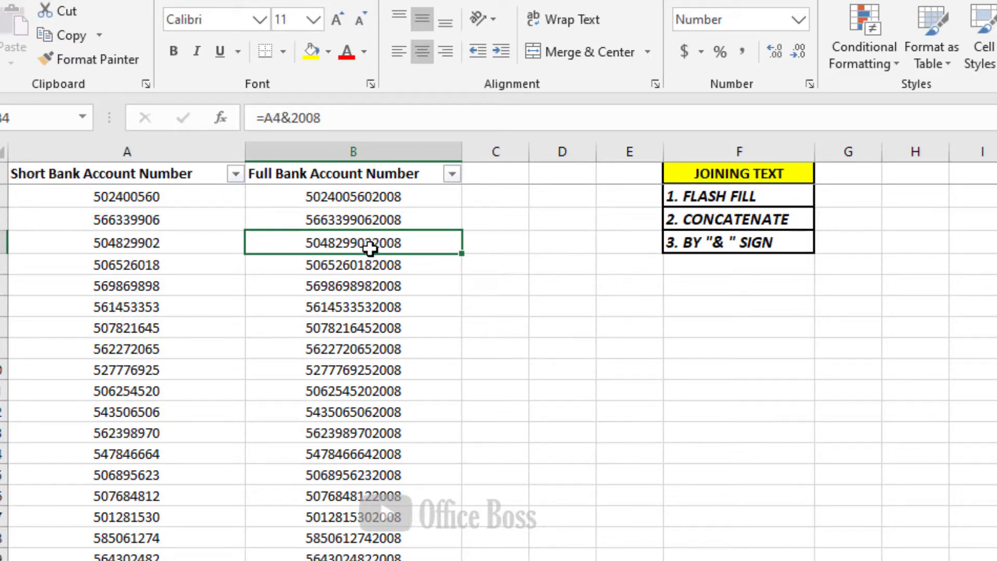
{"action": "left_click", "coordinate": [379, 263]}
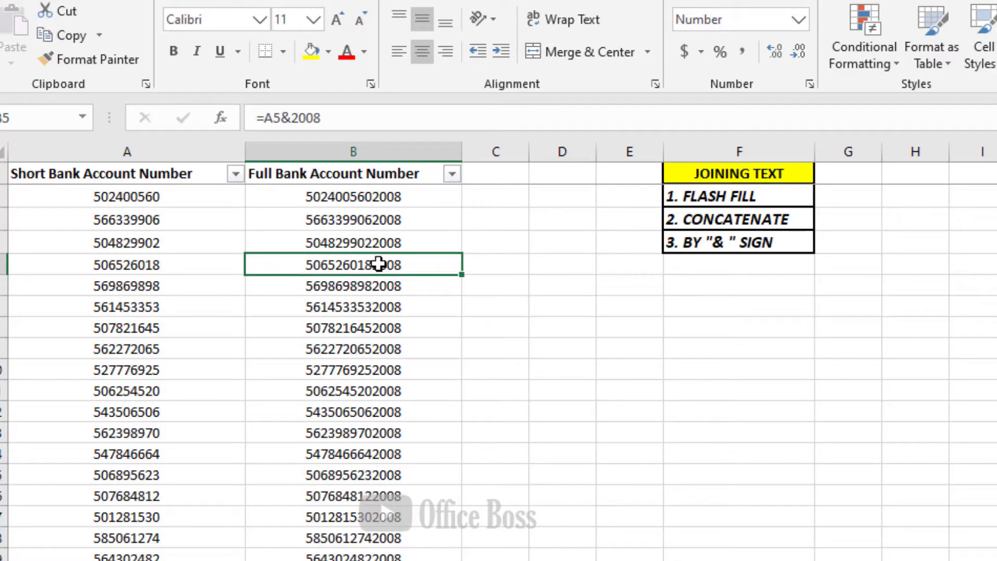